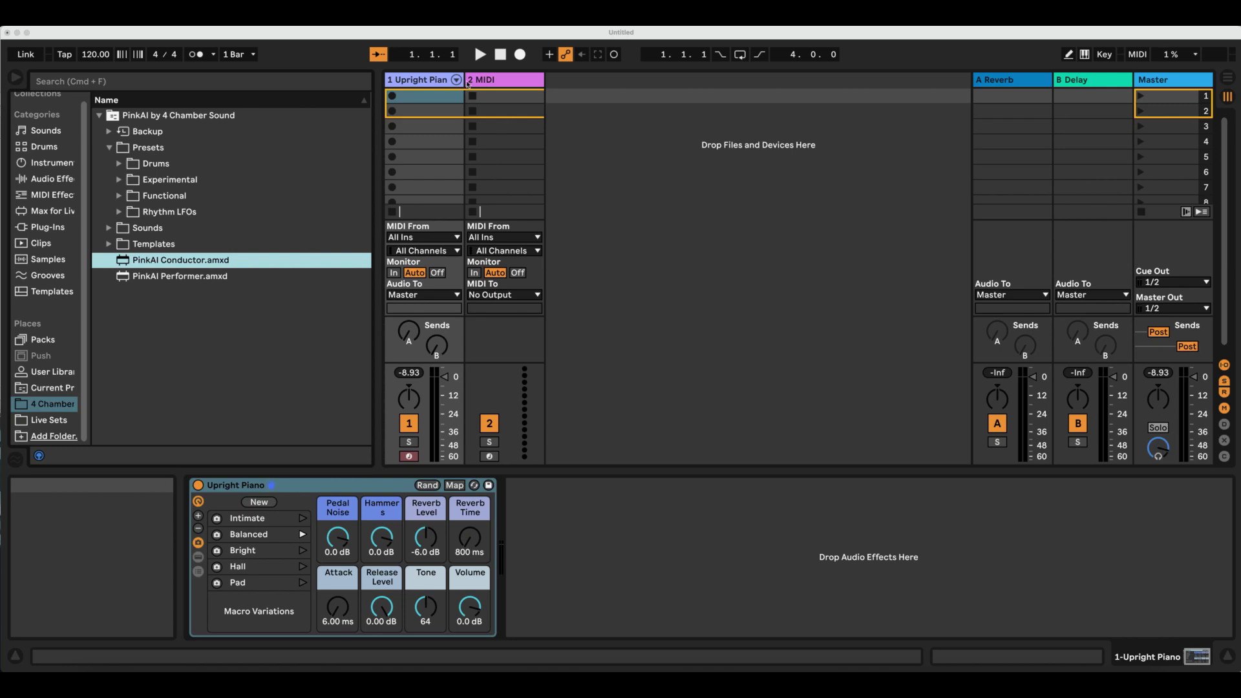
# Set 2-MIDI's MIDI From to 1-Upright Piano (Post FX) and MIDI To to 1-Upright Piano.
pyautogui.click(327, 383)
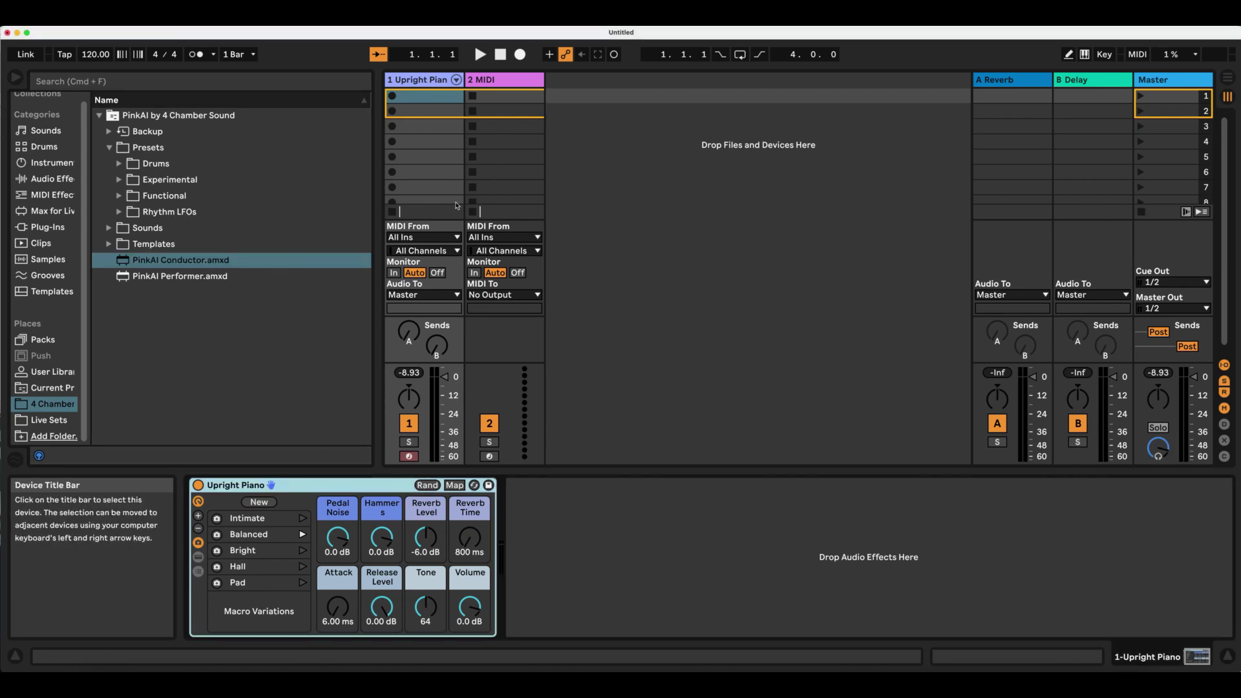
pyautogui.click(497, 96)
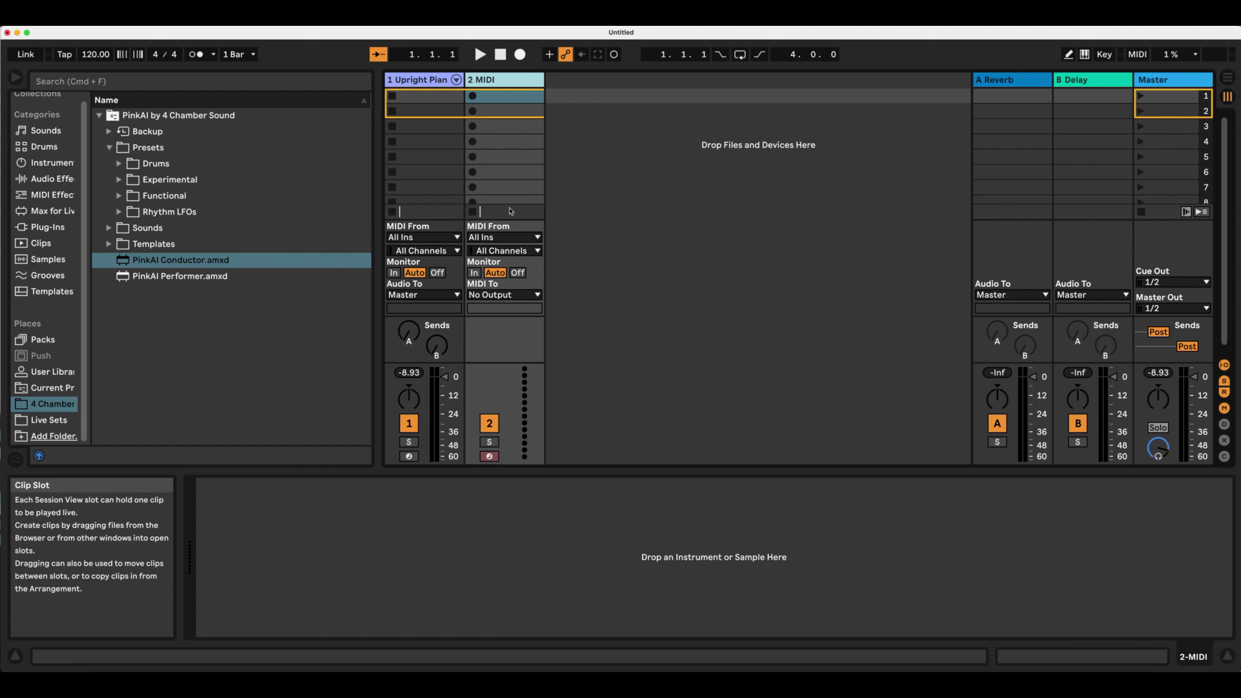
pyautogui.click(503, 243)
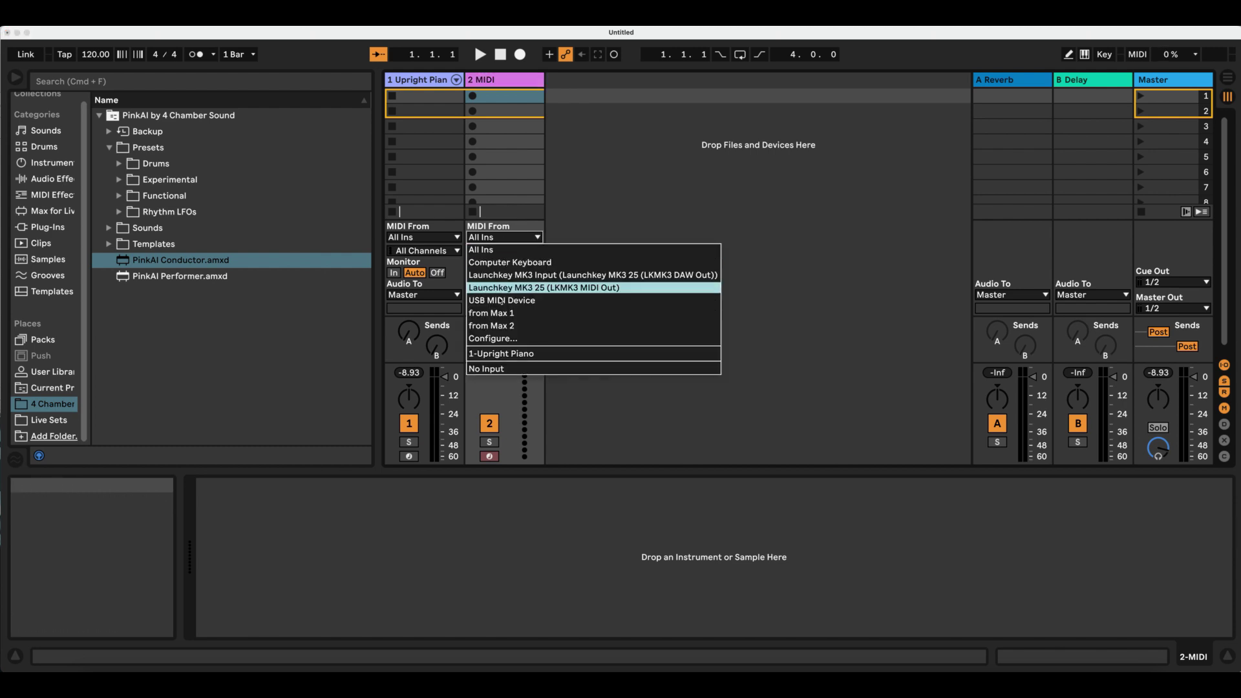
pyautogui.click(497, 350)
pyautogui.click(503, 295)
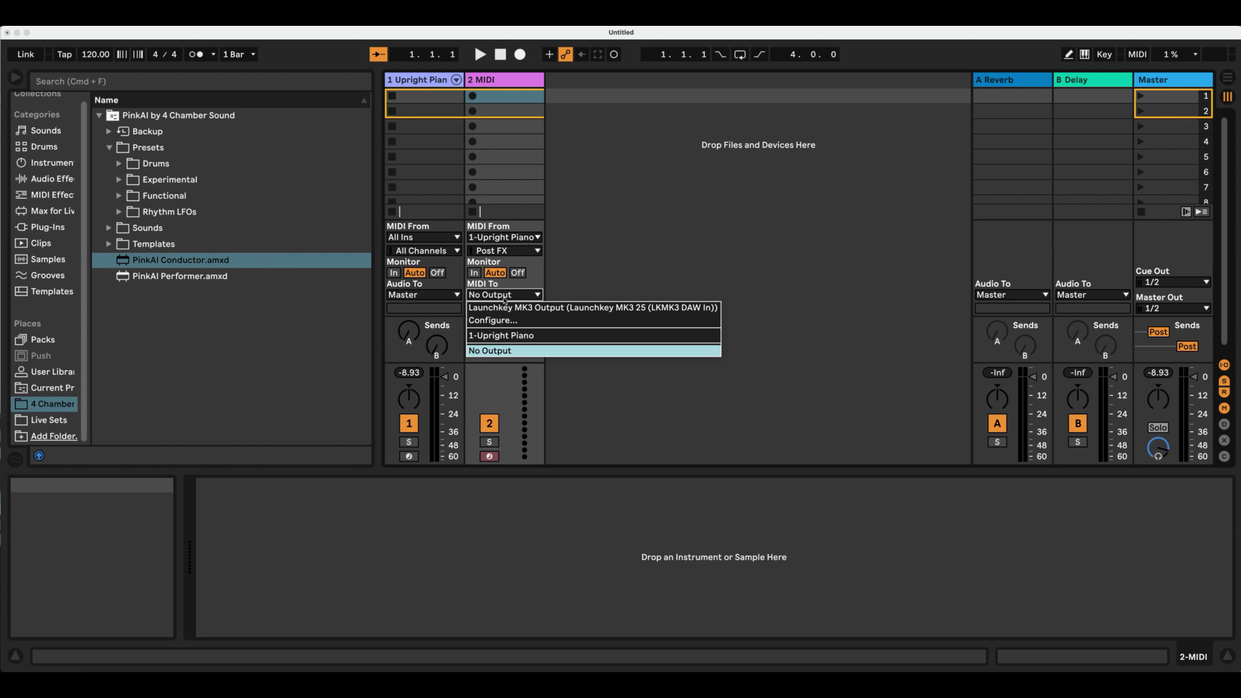
pyautogui.click(505, 338)
pyautogui.click(505, 311)
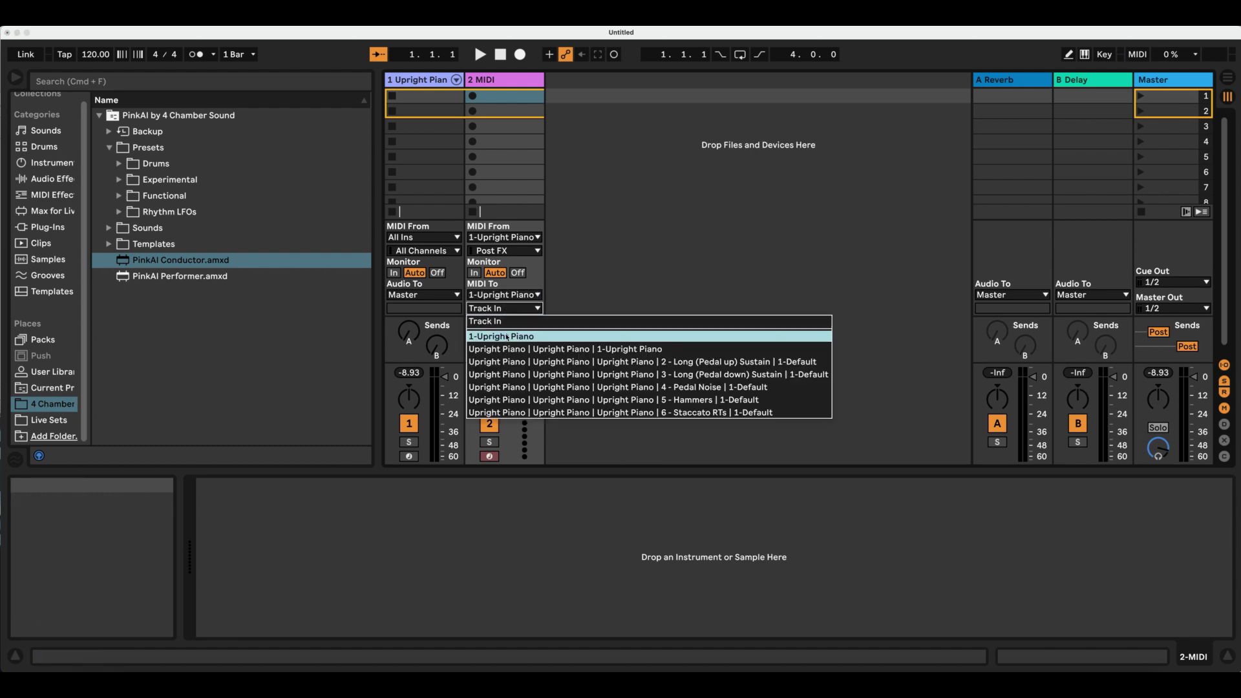
pyautogui.click(507, 336)
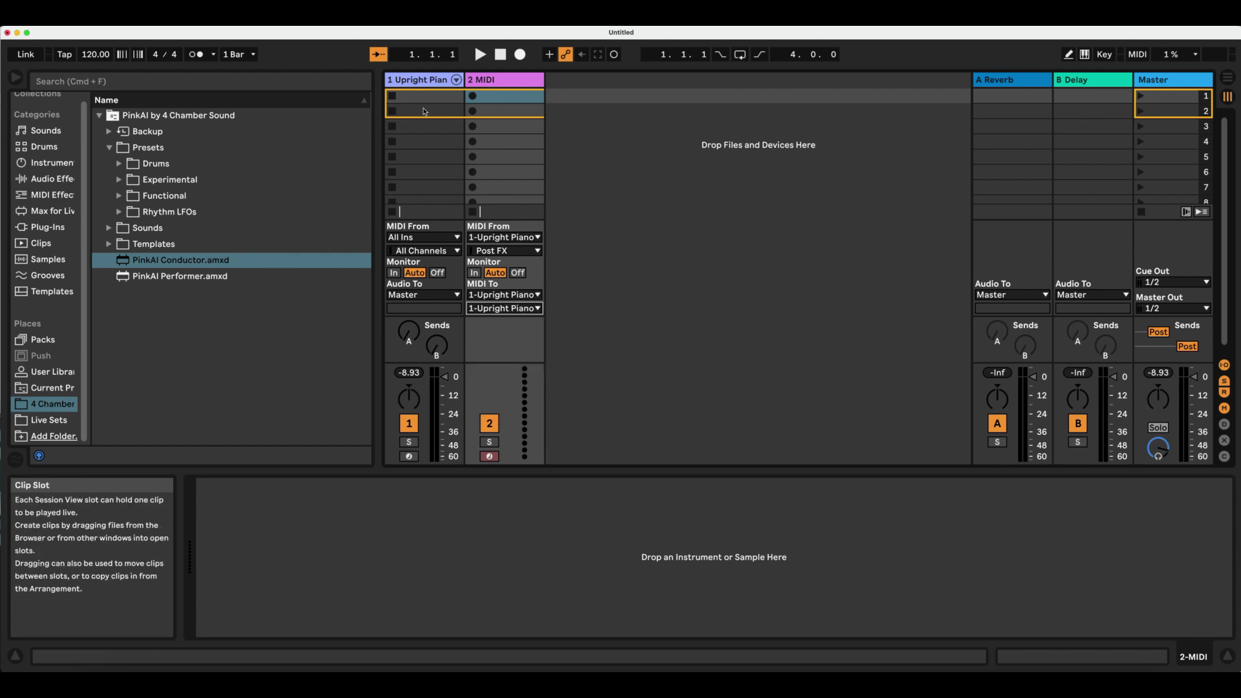
pyautogui.click(426, 86)
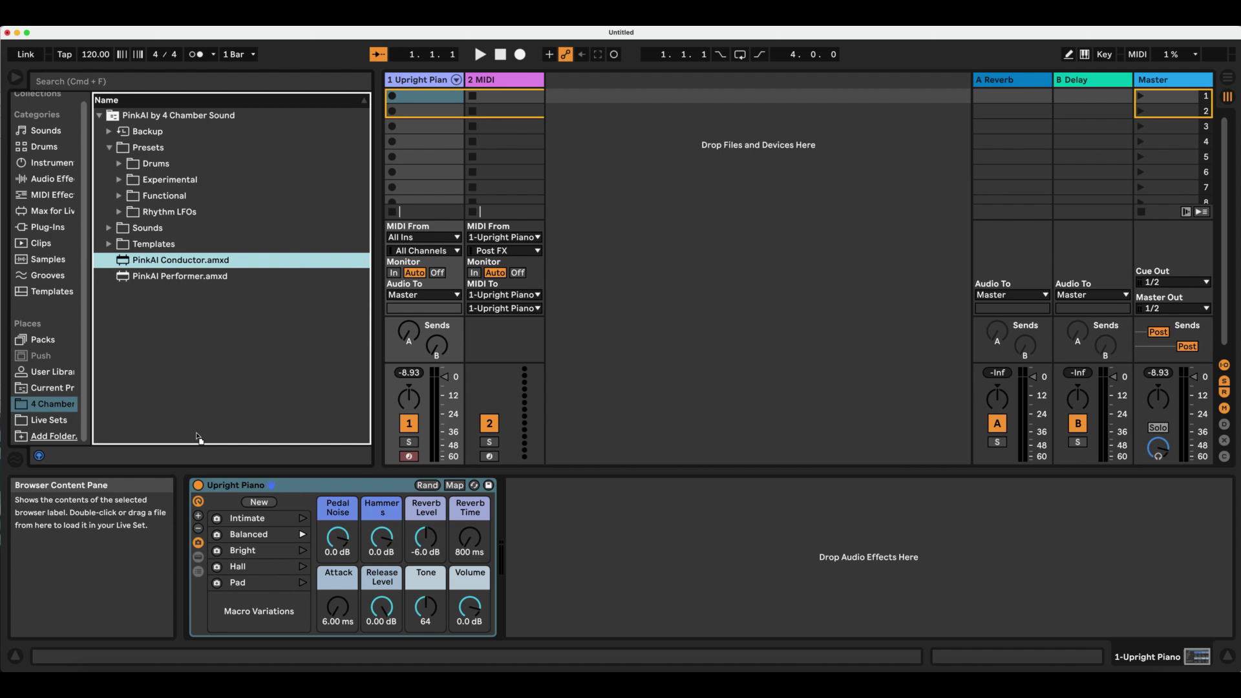
# Place PinkAI Conductor before Upright Piano and map the S key to its Activate toggle.
pyautogui.moveTo(198, 264)
pyautogui.mouseDown()
pyautogui.moveTo(188, 515)
pyautogui.moveTo(197, 508)
pyautogui.mouseUp()
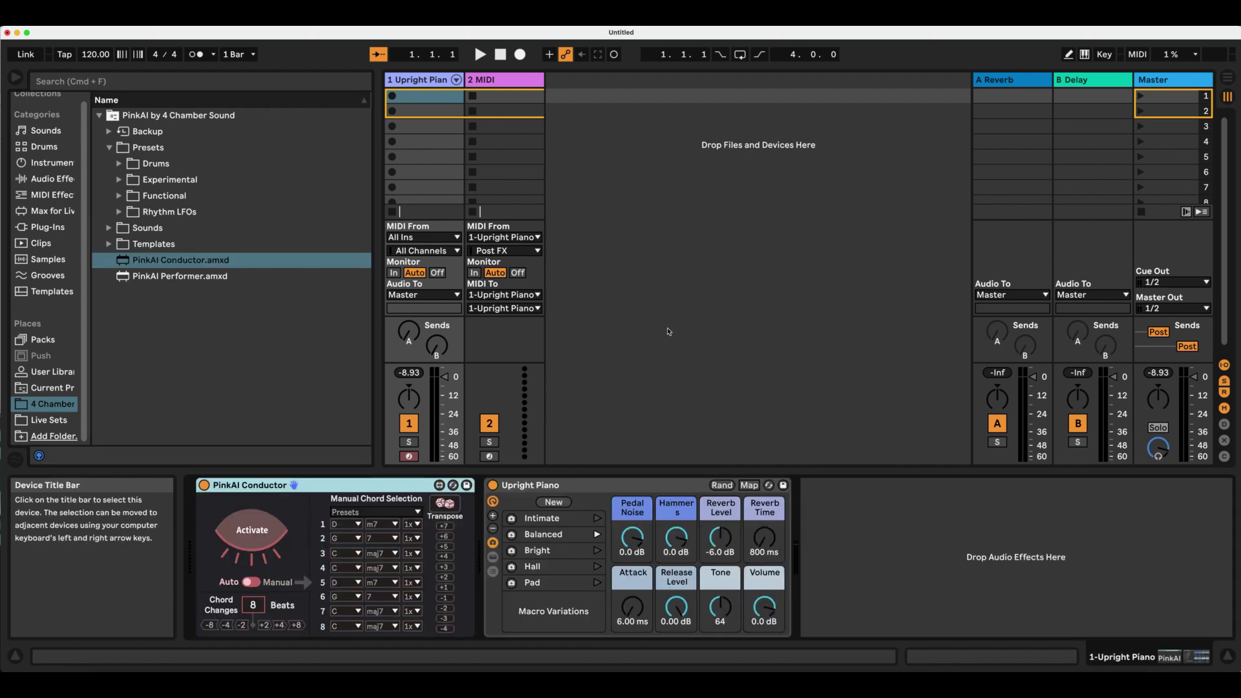
pyautogui.click(1103, 56)
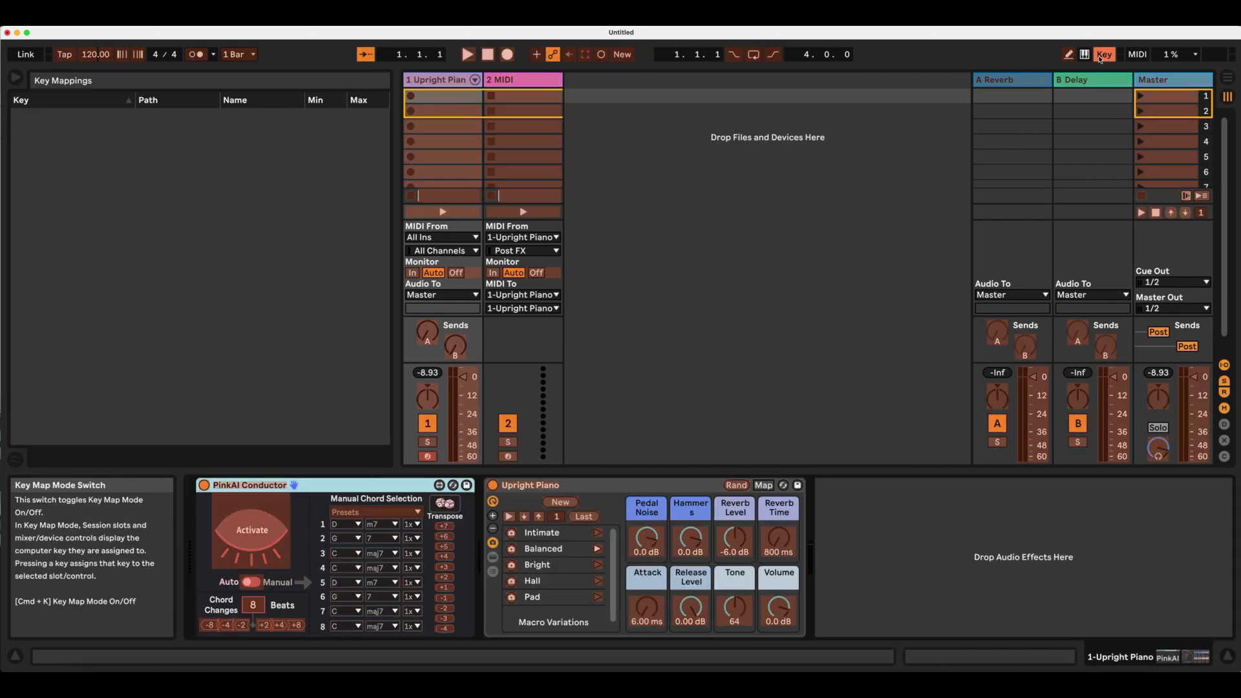
pyautogui.click(258, 535)
pyautogui.press('s')
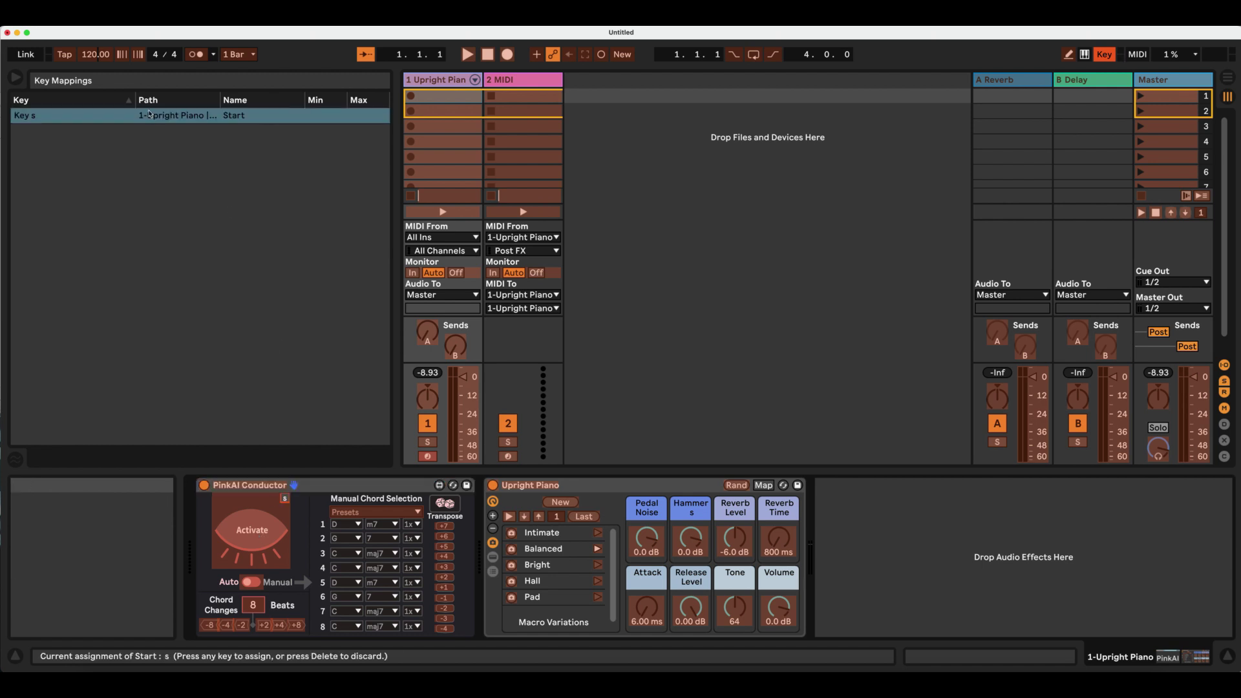
pyautogui.click(1104, 55)
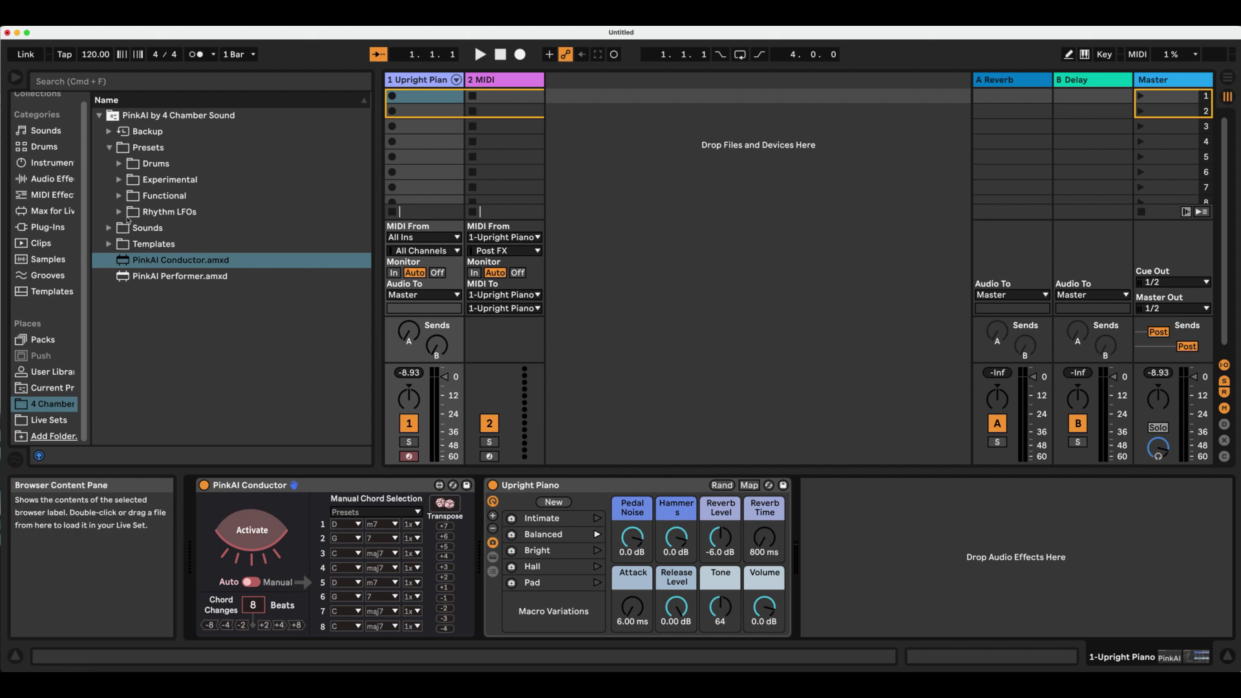
# Insert the Wholes and Halves preset between PinkAI Conductor and Upright Piano.
pyautogui.click(120, 212)
pyautogui.click(196, 373)
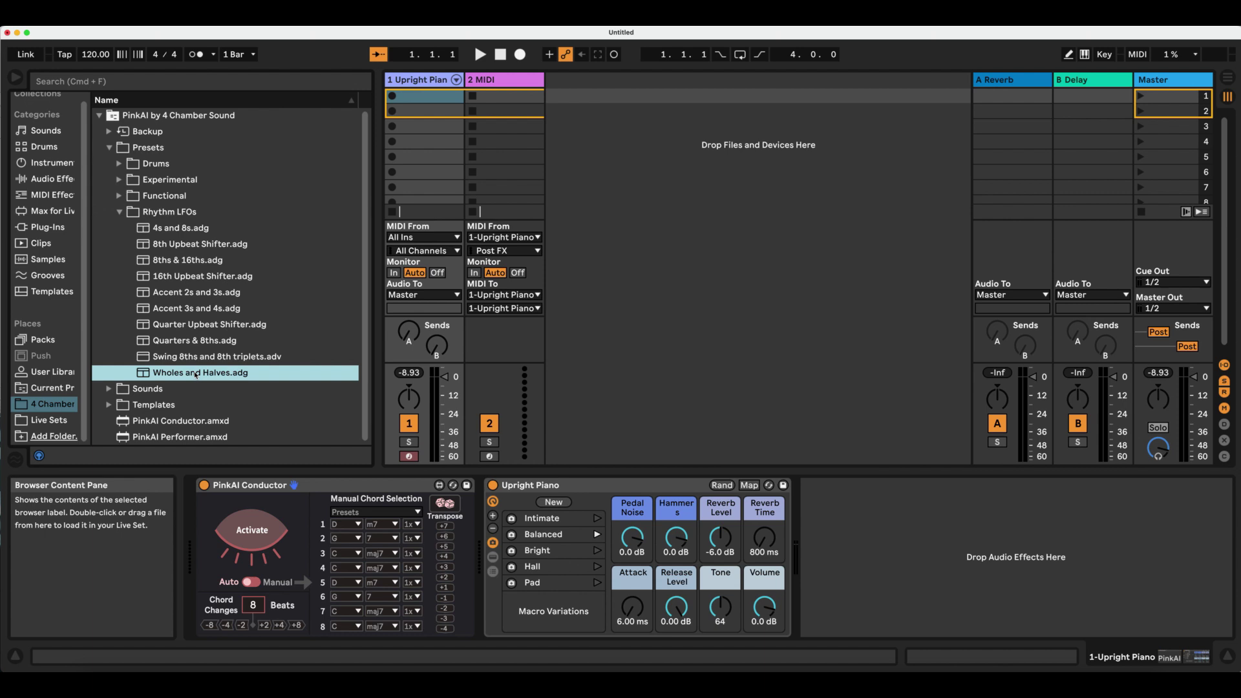
pyautogui.moveTo(178, 375); pyautogui.dragTo(483, 516)
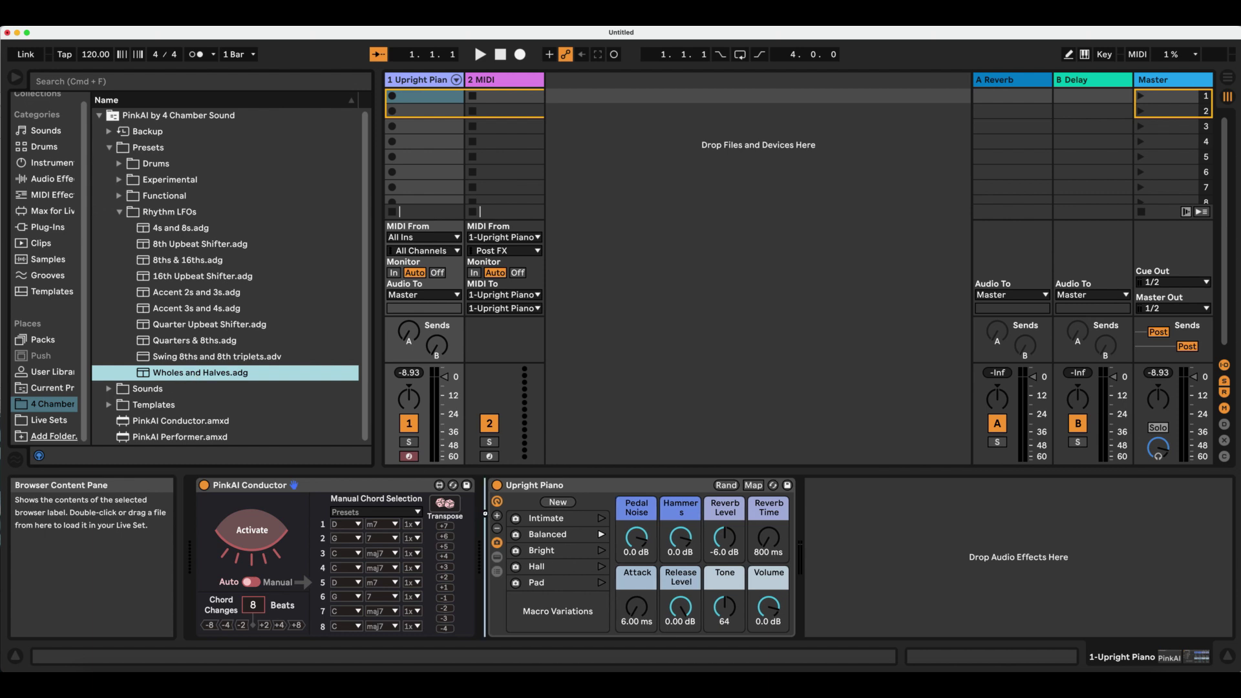
pyautogui.moveTo(485, 516); pyautogui.dragTo(486, 515)
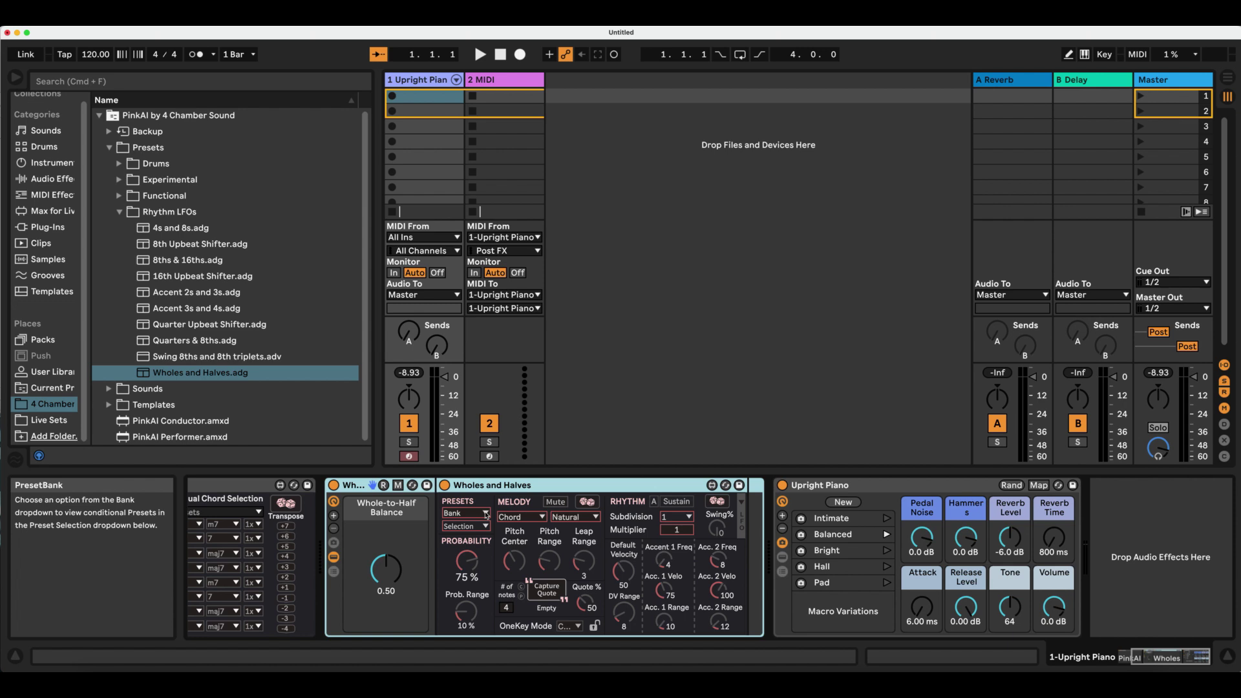
pyautogui.click(744, 511)
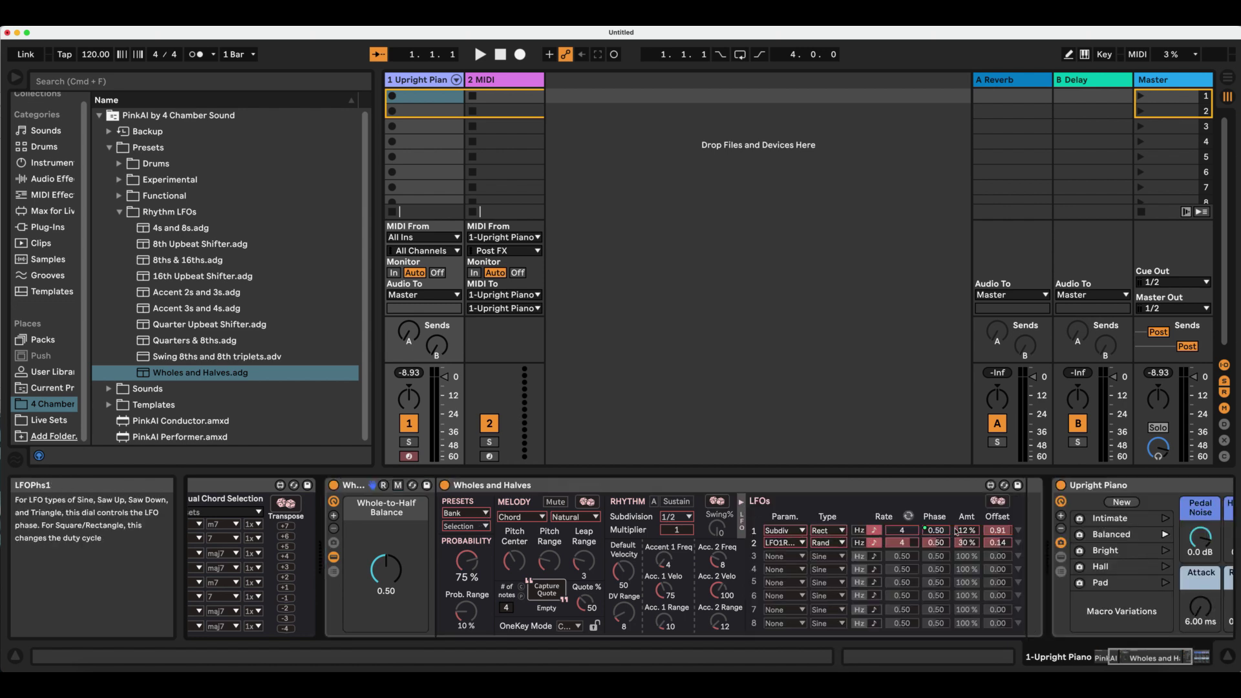
pyautogui.click(739, 509)
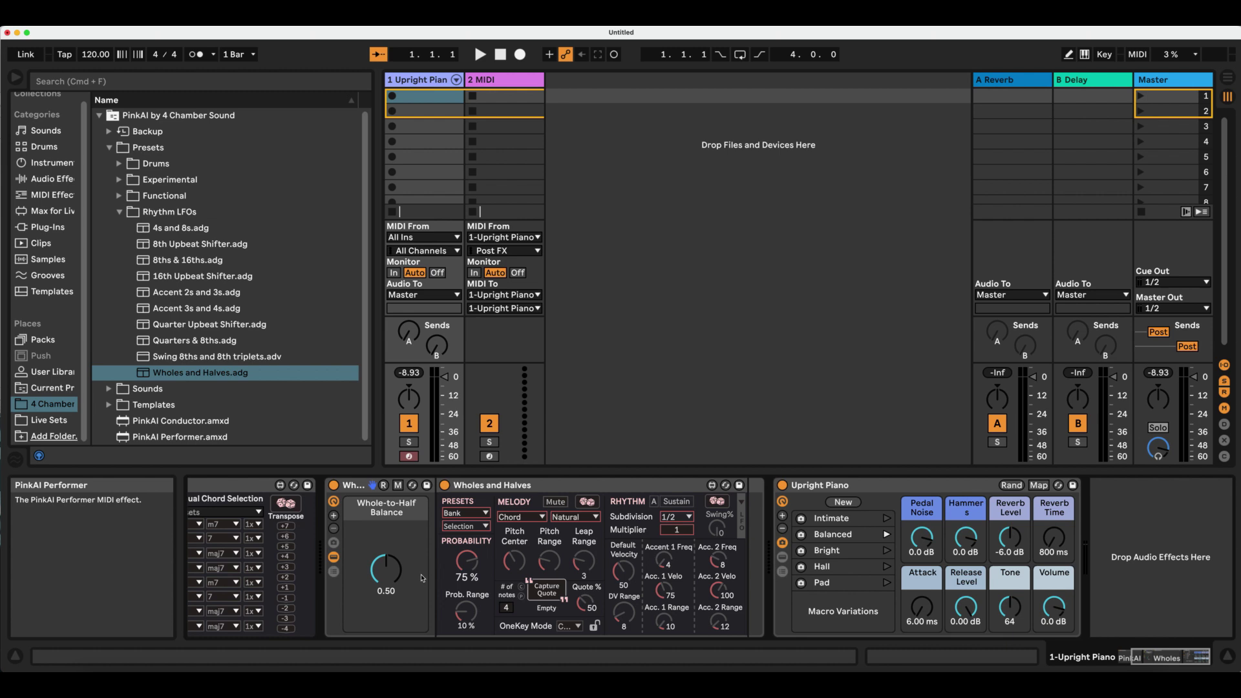
# Set balance 0, Probability 100%, Prob Range 0%, Leap Range 1, and lower accent velocities.
pyautogui.moveTo(393, 576); pyautogui.dragTo(387, 578)
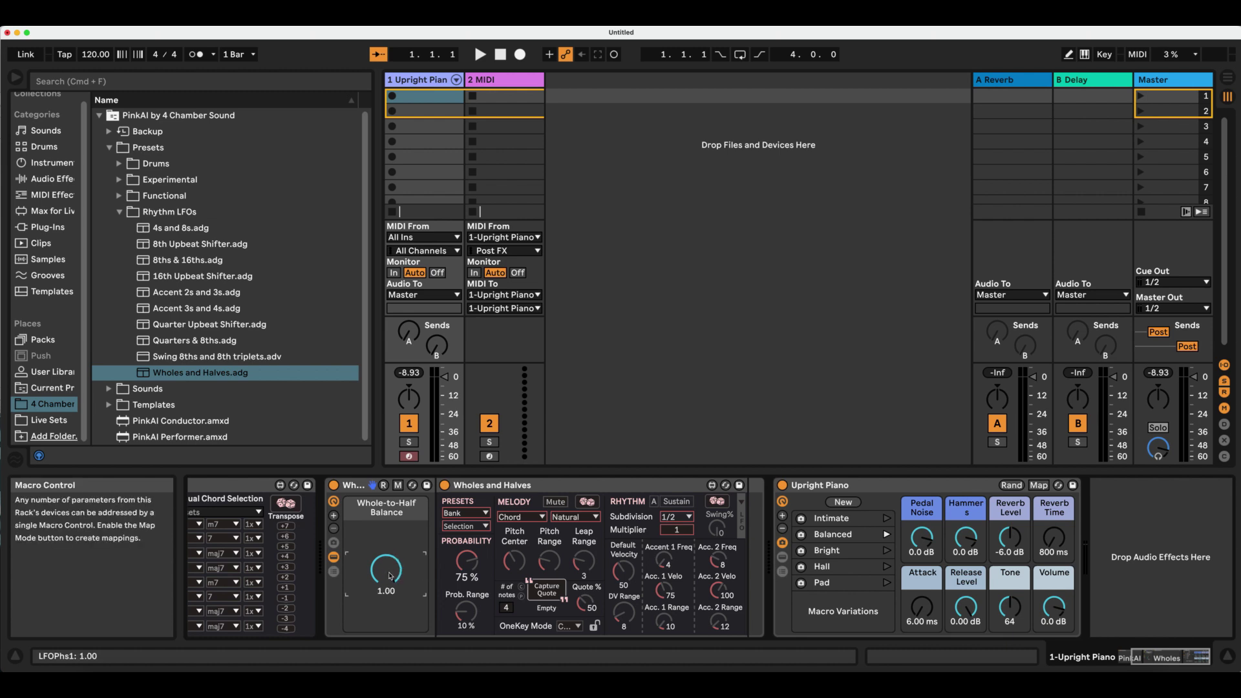
pyautogui.moveTo(388, 575); pyautogui.dragTo(387, 580)
pyautogui.moveTo(386, 579); pyautogui.dragTo(386, 604)
pyautogui.hscroll(-3, 386, 575)
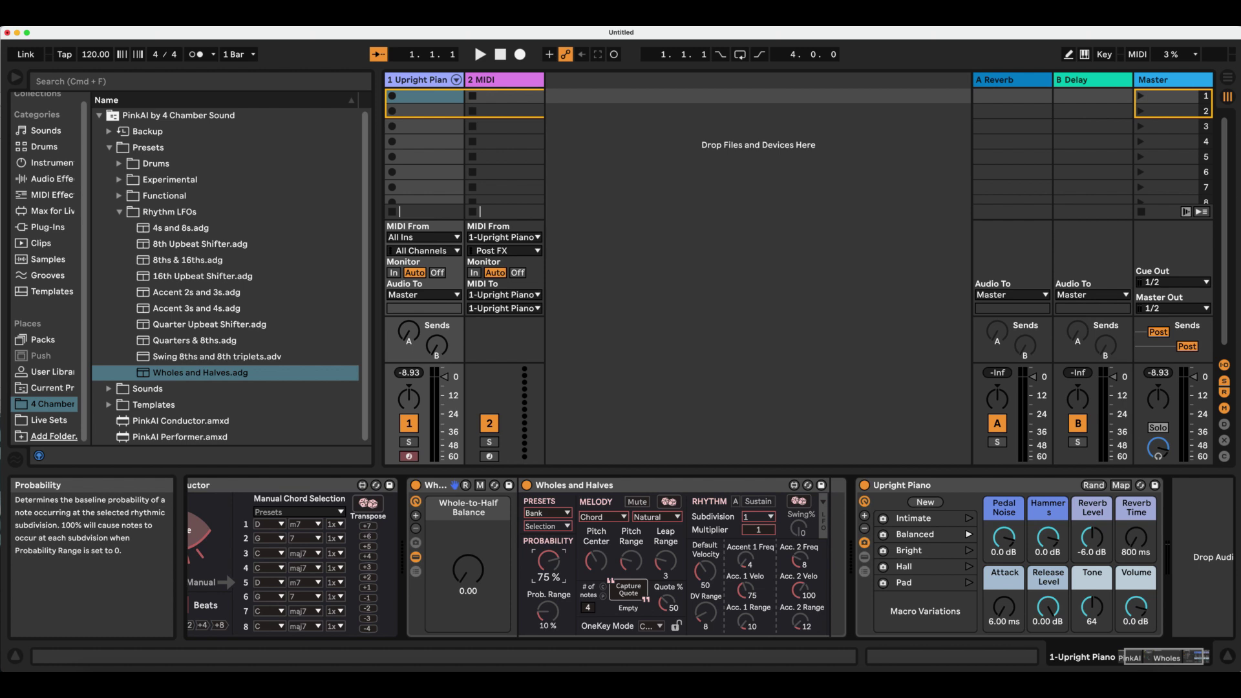
pyautogui.moveTo(548, 562); pyautogui.dragTo(548, 543)
pyautogui.moveTo(553, 613); pyautogui.dragTo(554, 625)
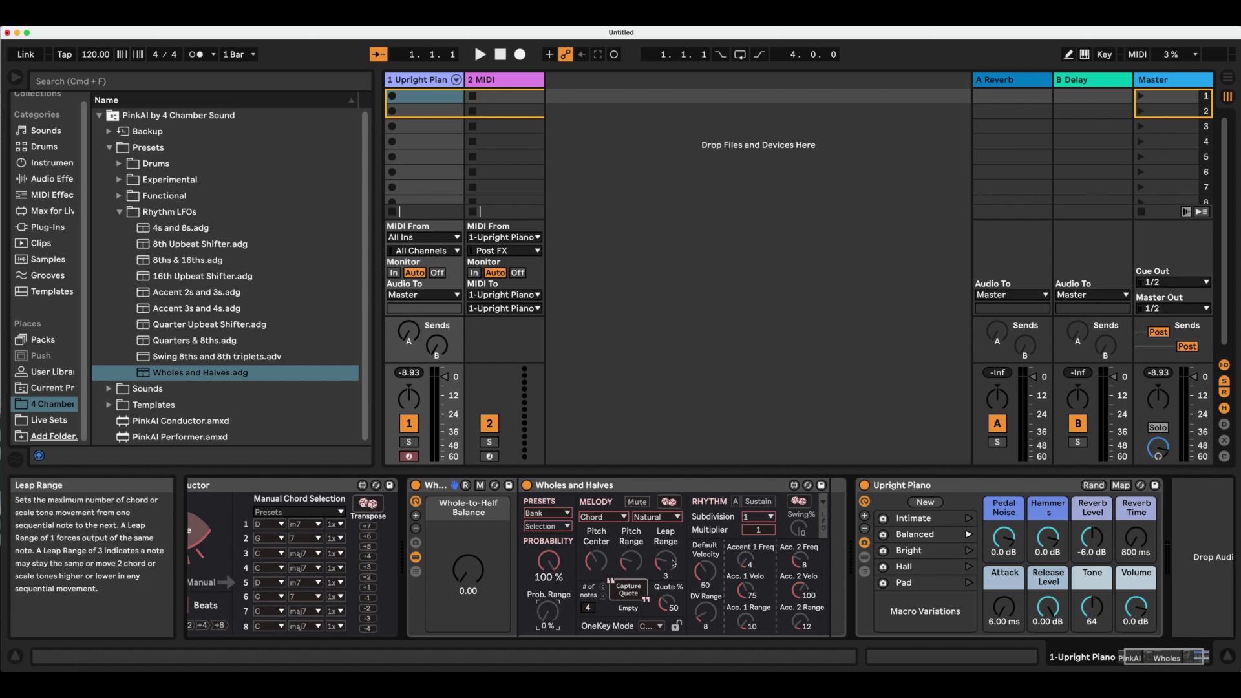
pyautogui.moveTo(665, 562); pyautogui.dragTo(664, 576)
pyautogui.moveTo(800, 588)
pyautogui.mouseDown()
pyautogui.moveTo(801, 601)
pyautogui.moveTo(746, 609)
pyautogui.mouseUp()
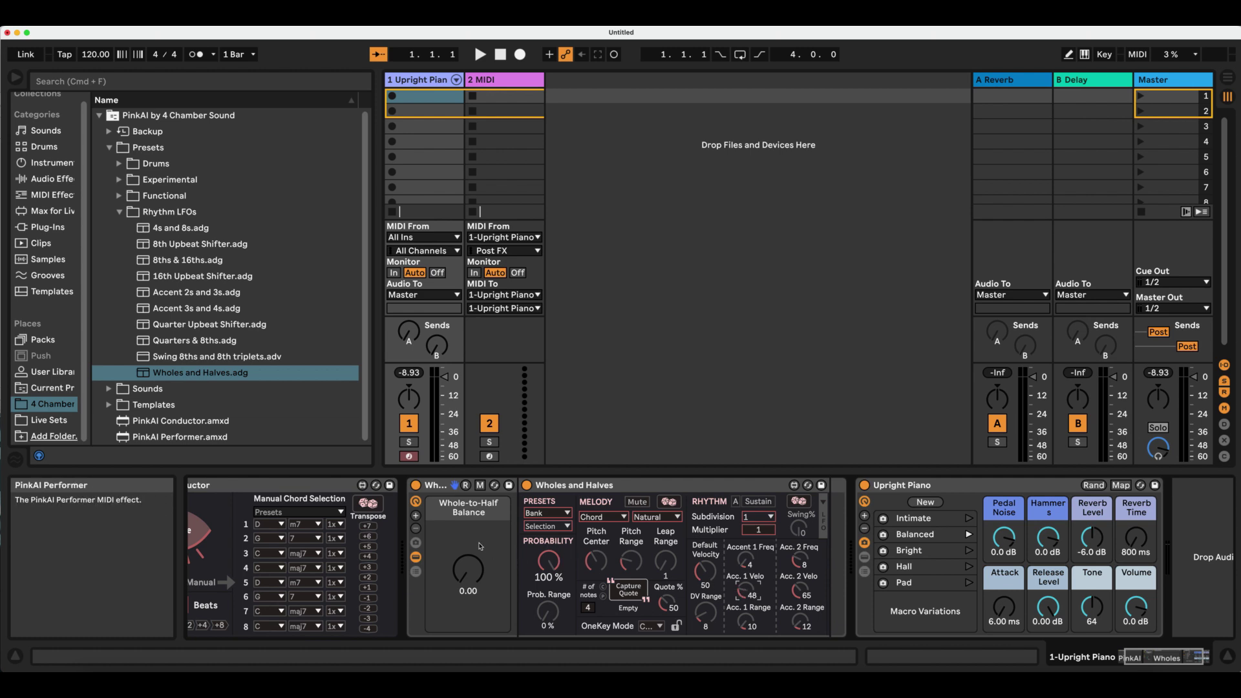
pyautogui.click(416, 572)
pyautogui.click(563, 529)
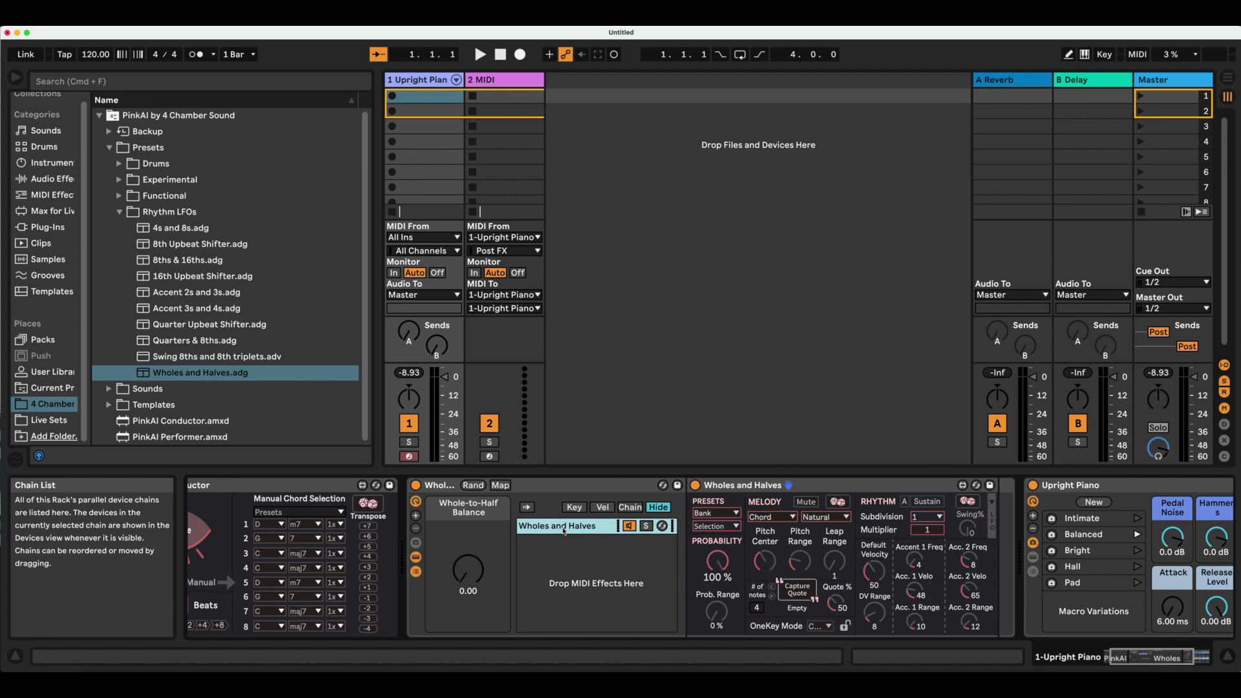
# Duplicate the Wholes and Halves chain twice, returning the Whole-to-Half Balance to 0.00.
pyautogui.hotkey('ctrl', 'd')
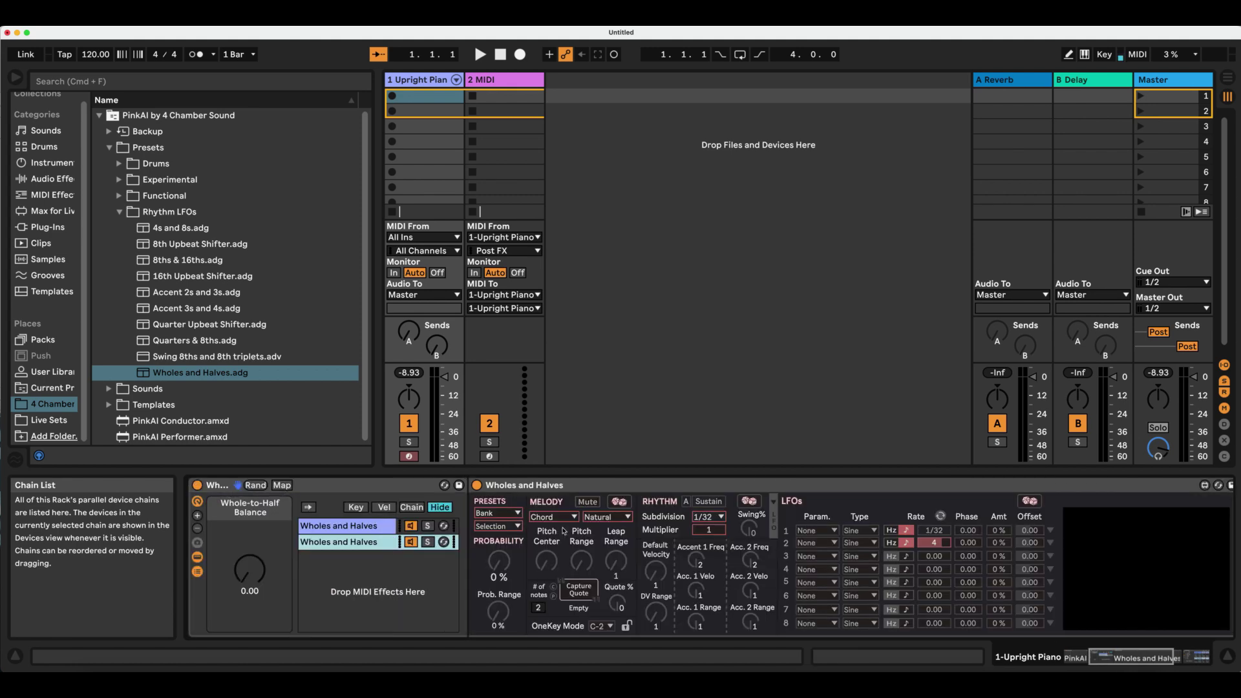
pyautogui.moveTo(517, 571); pyautogui.dragTo(517, 543)
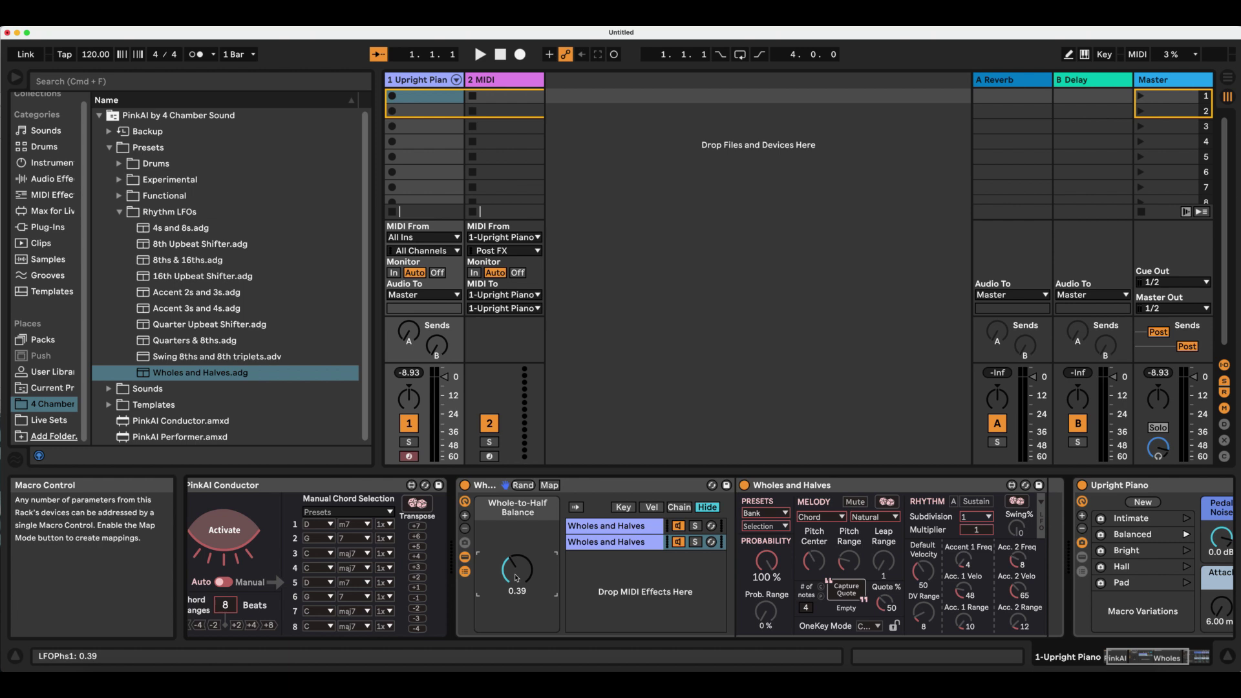
pyautogui.click(632, 526)
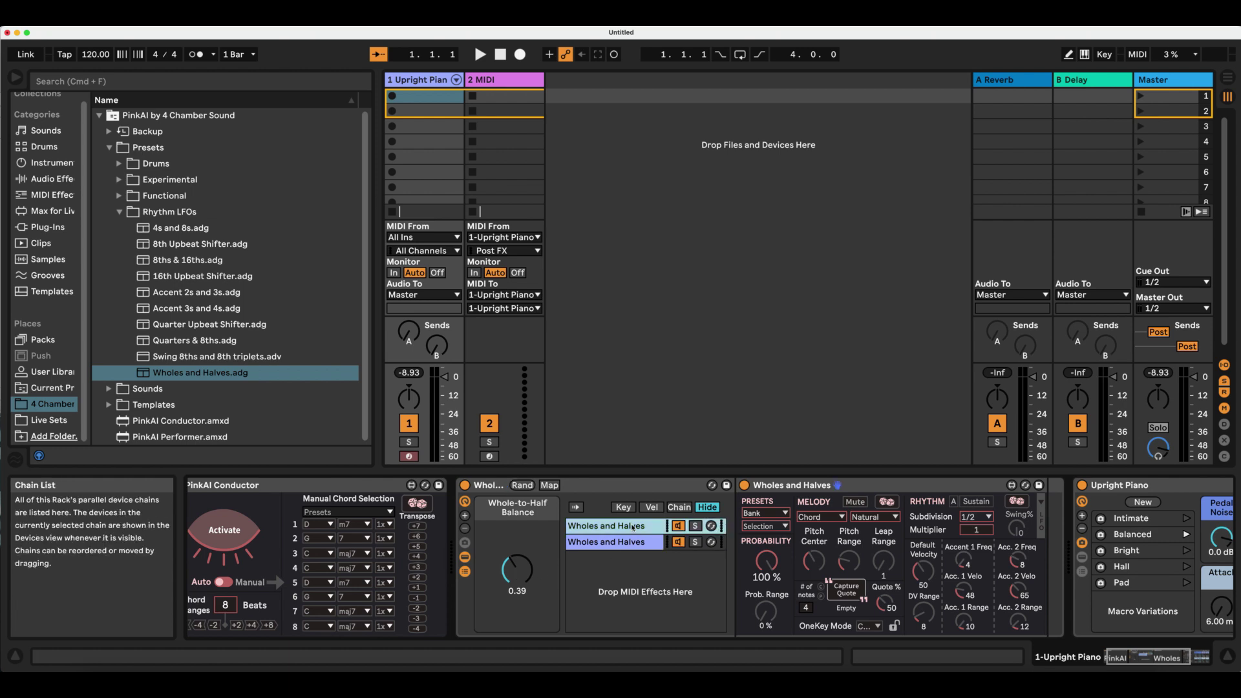
pyautogui.moveTo(541, 565); pyautogui.dragTo(540, 601)
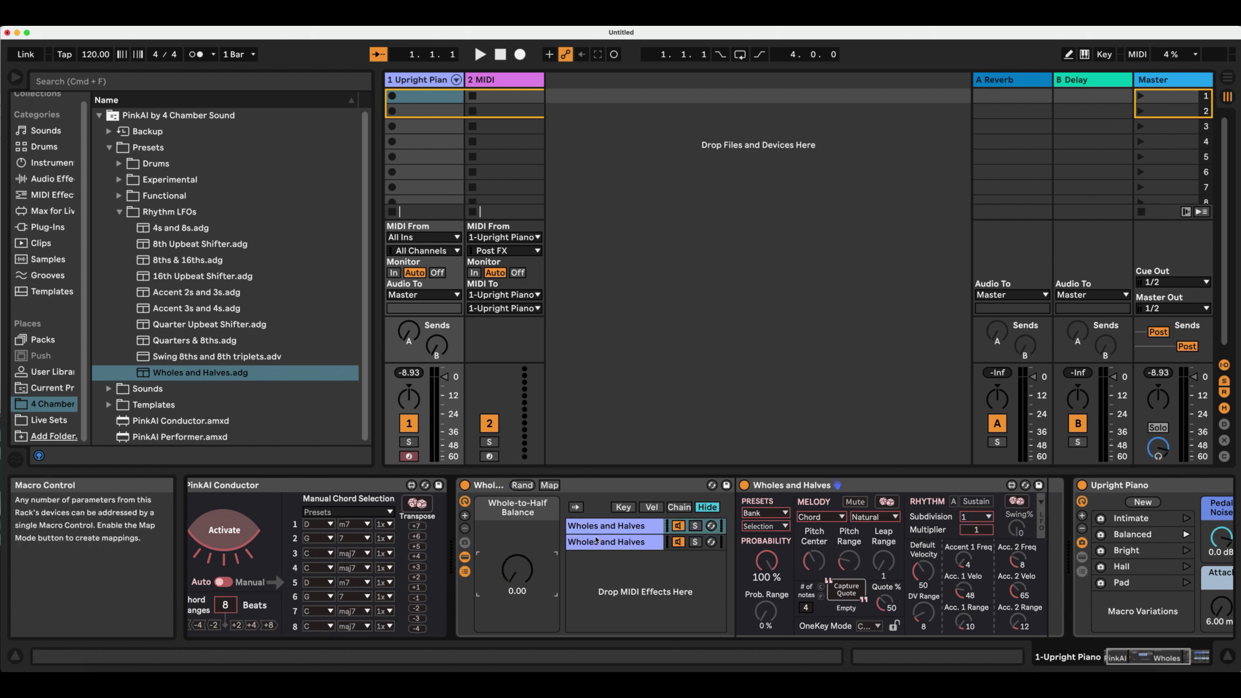
pyautogui.click(617, 543)
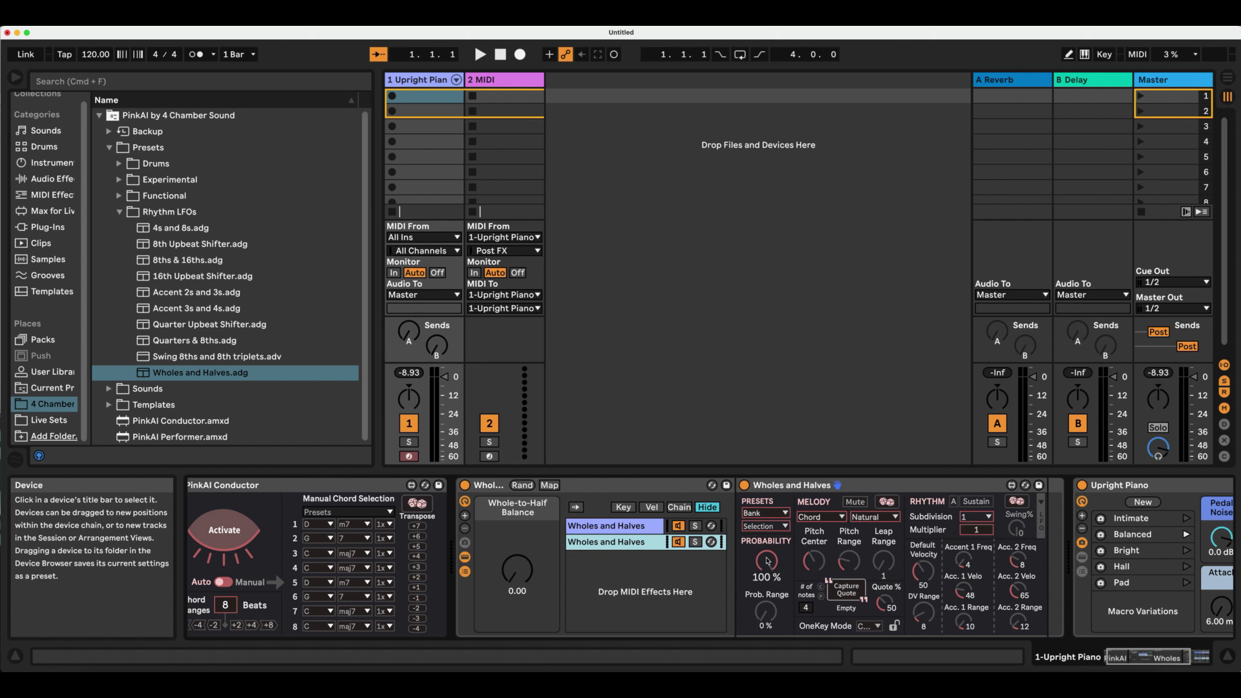
pyautogui.click(813, 561)
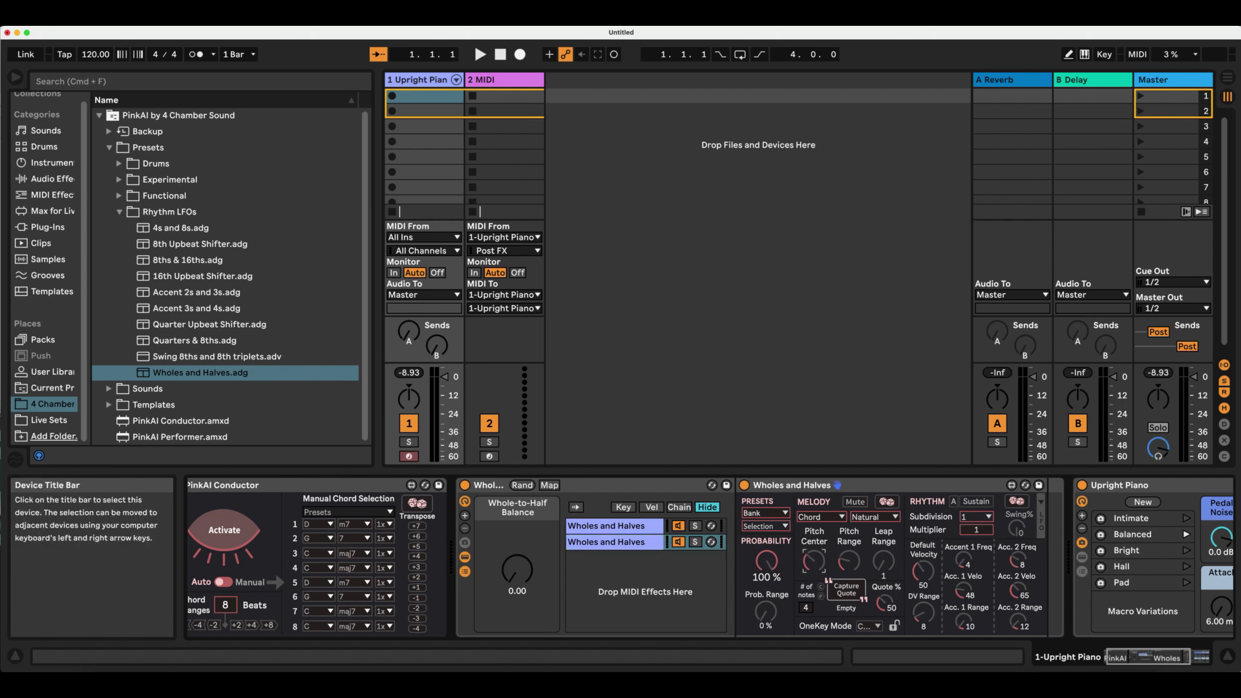
pyautogui.click(626, 543)
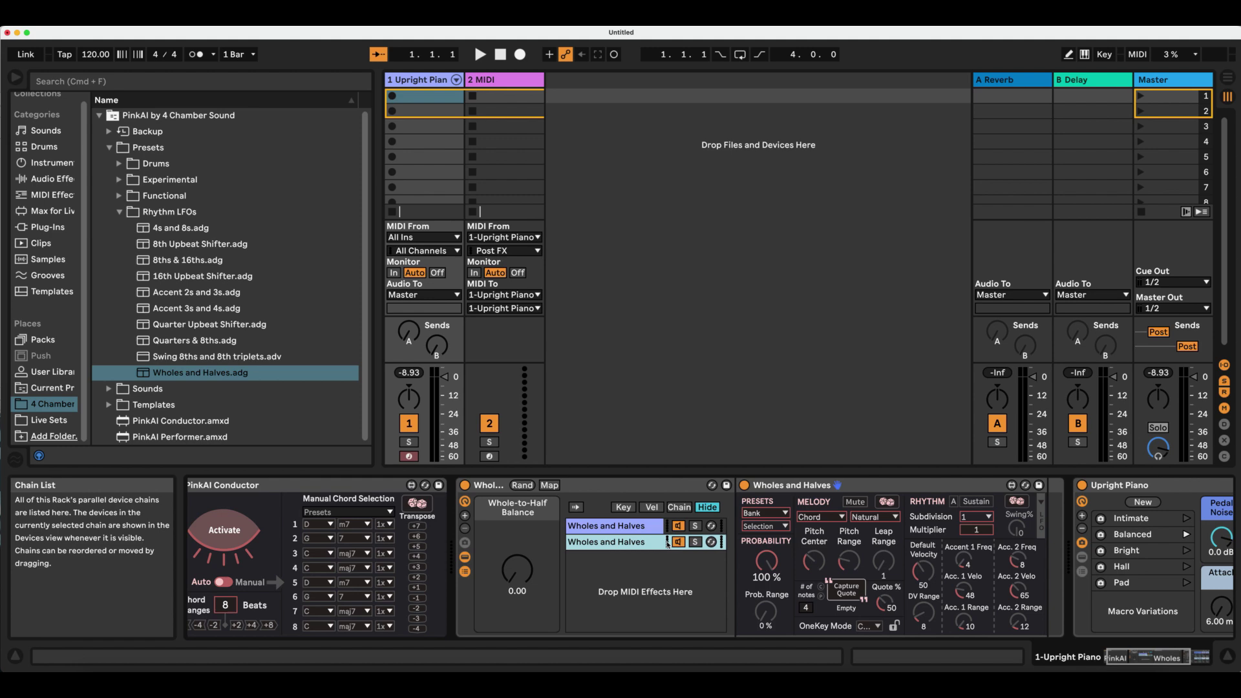
pyautogui.press('super+d')
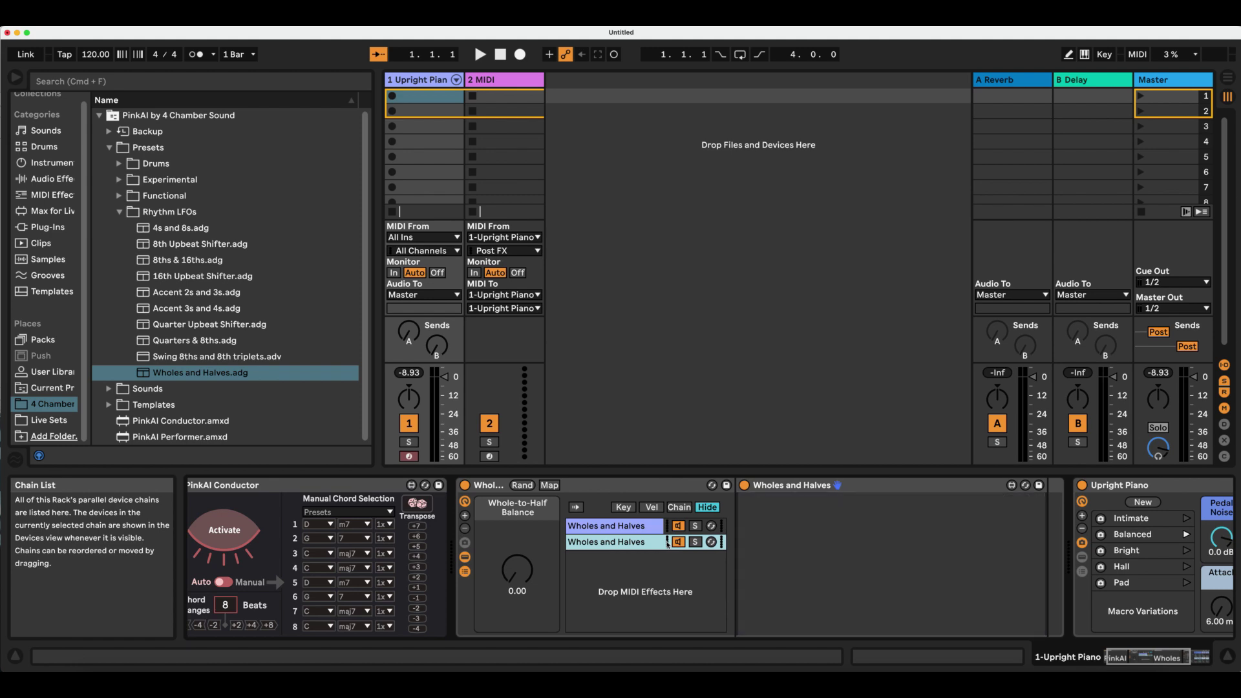
pyautogui.click(238, 485)
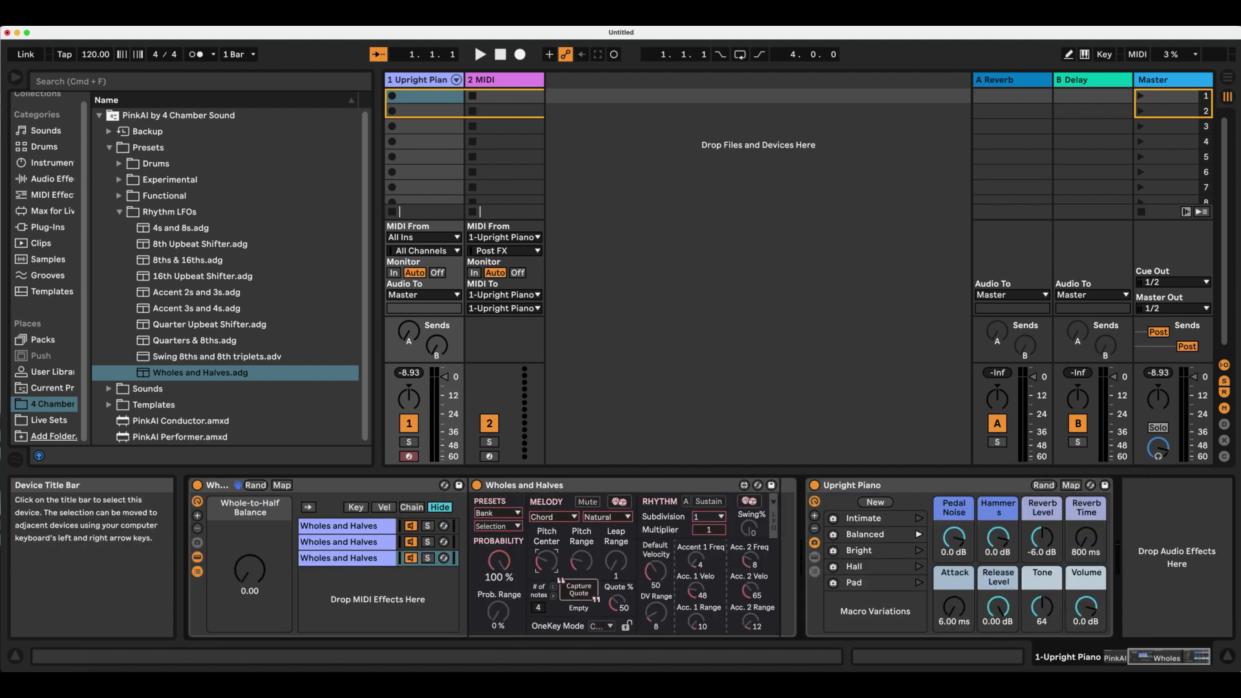
pyautogui.hscroll(-3, 550, 562)
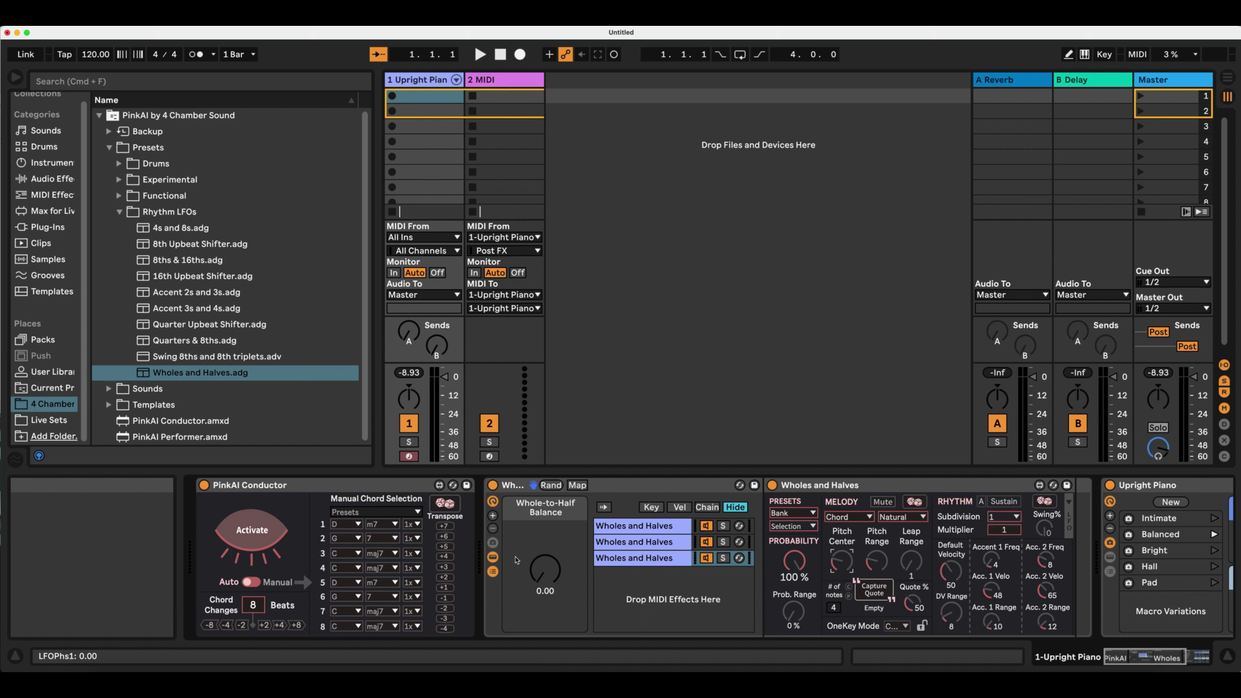
# Turn PinkAI Conductor on to generate Ab Major chords, then off again.
pyautogui.click(274, 527)
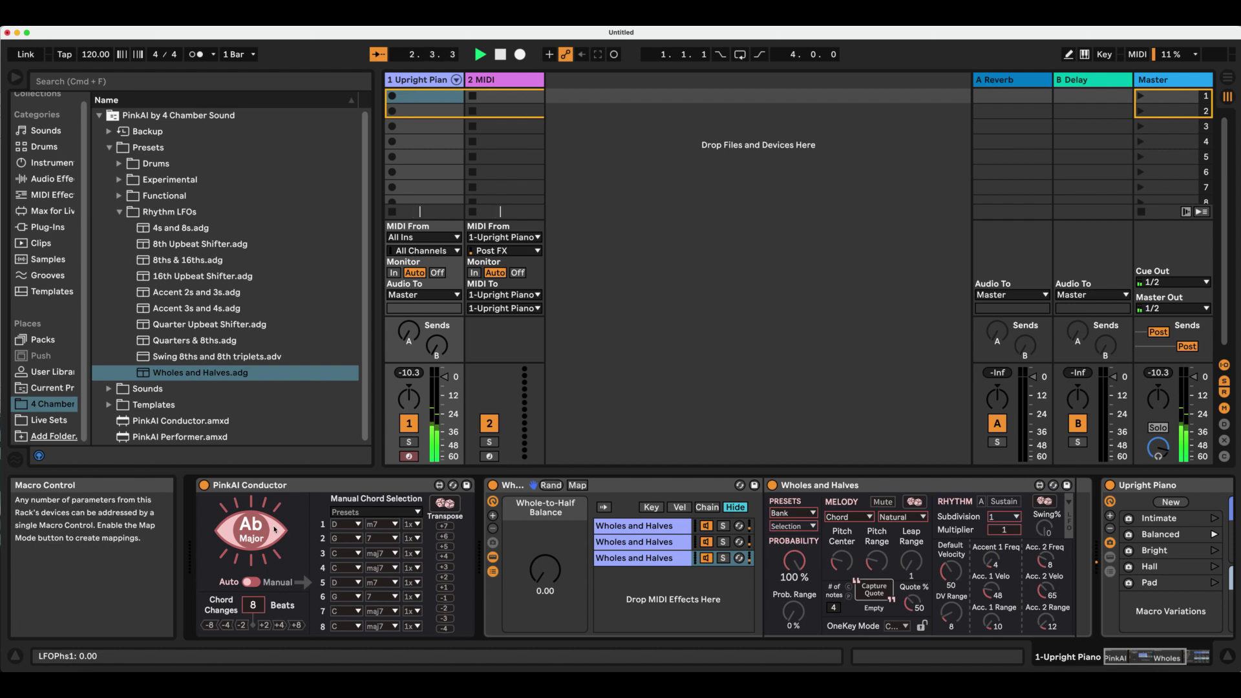
pyautogui.click(268, 529)
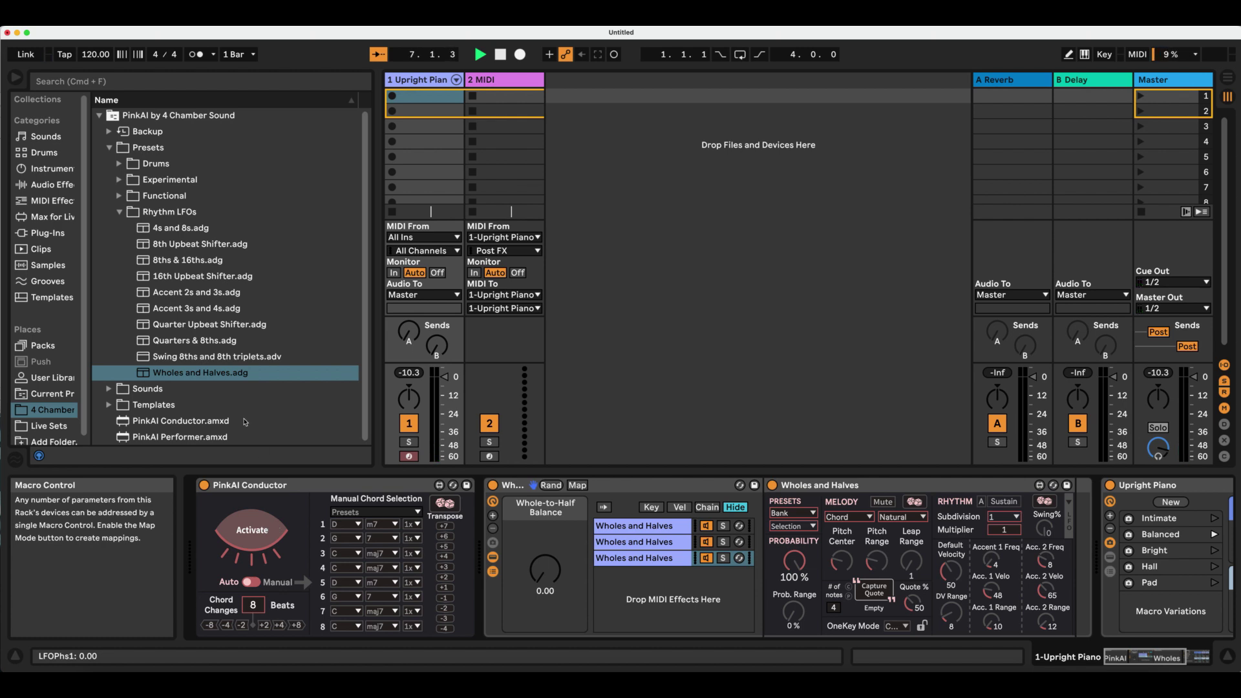
# Add a 4s and 8s chain with Probability 100%, Prob. Range 0%, Acc. 2 Velo about 88.
pyautogui.click(187, 232)
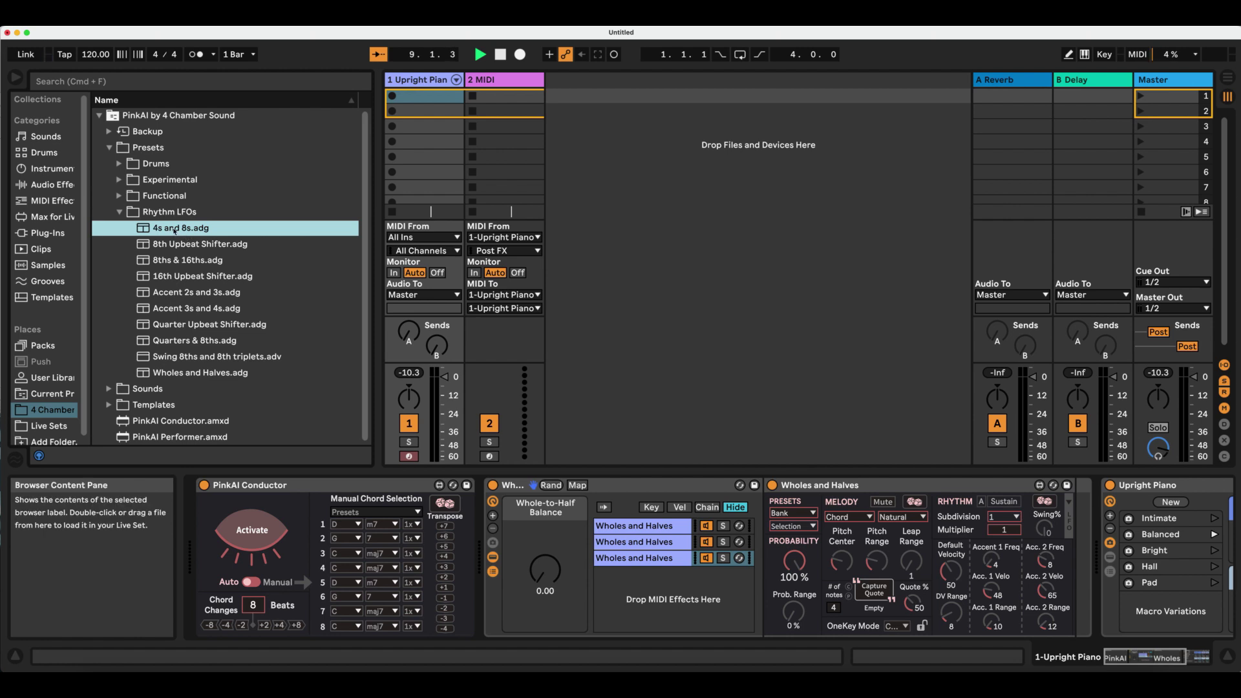
pyautogui.click(624, 611)
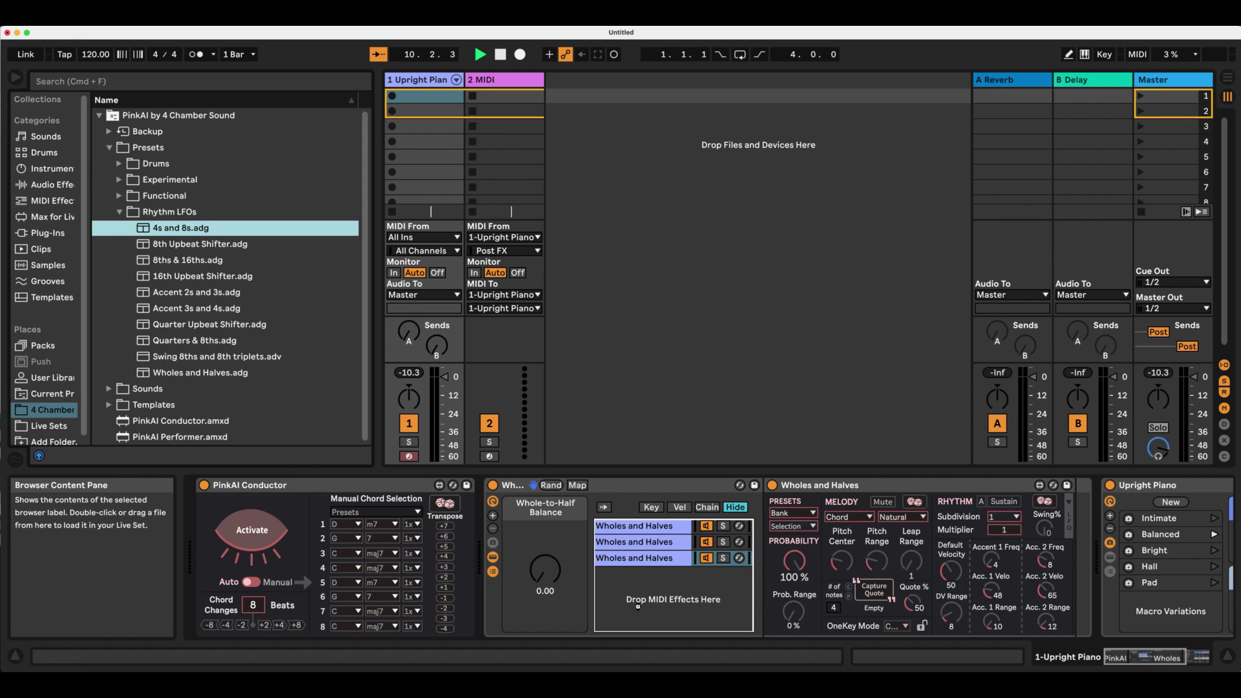
pyautogui.moveTo(638, 606); pyautogui.dragTo(640, 607)
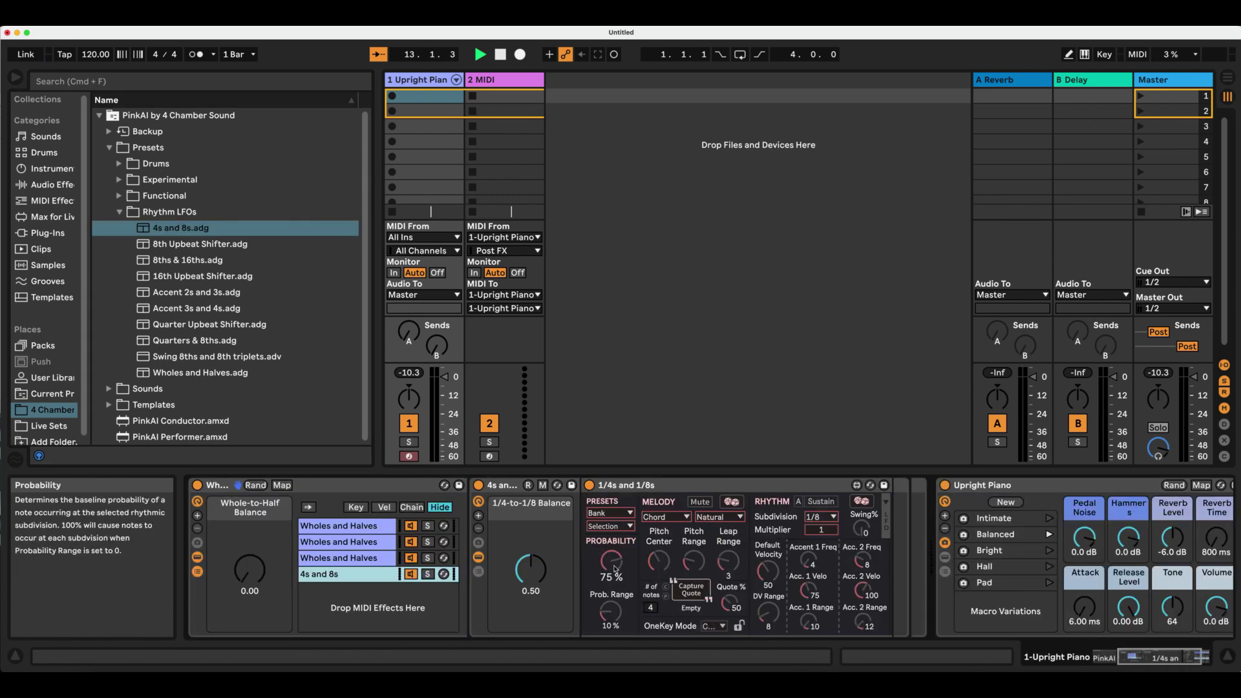
pyautogui.moveTo(612, 569); pyautogui.dragTo(614, 543)
pyautogui.moveTo(610, 610); pyautogui.dragTo(610, 631)
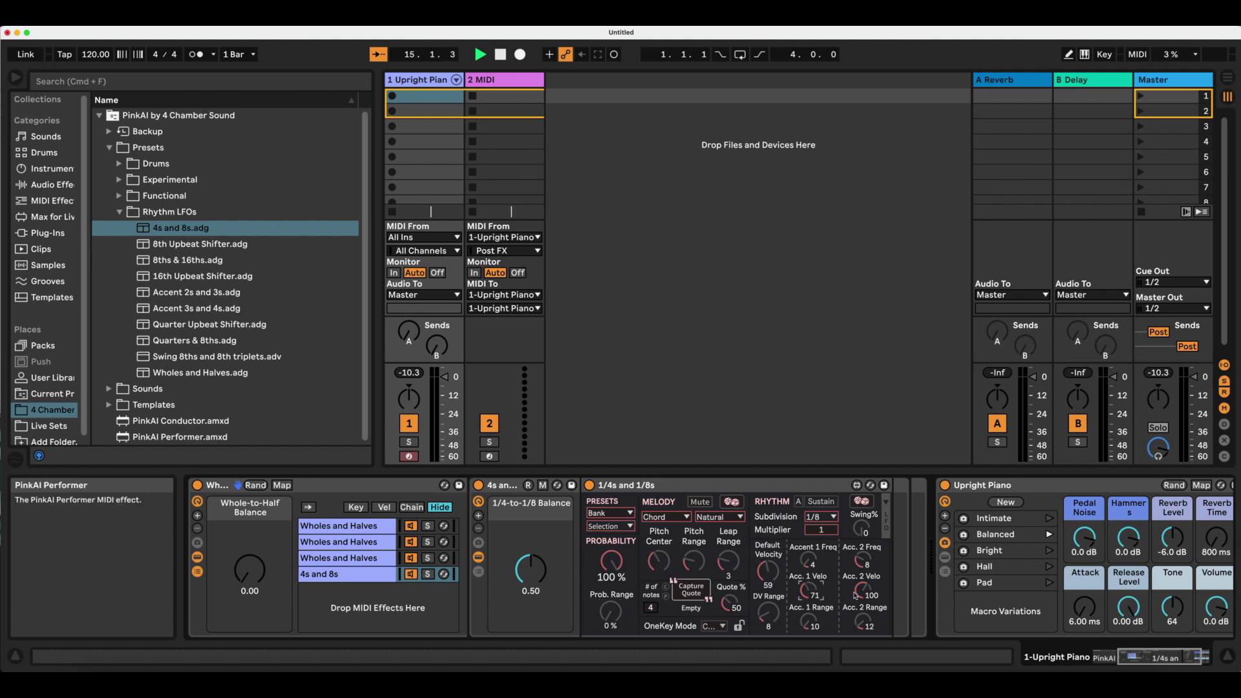
pyautogui.moveTo(865, 589); pyautogui.dragTo(865, 601)
pyautogui.hscroll(-2, 556, 582)
pyautogui.hscroll(-2, 556, 582)
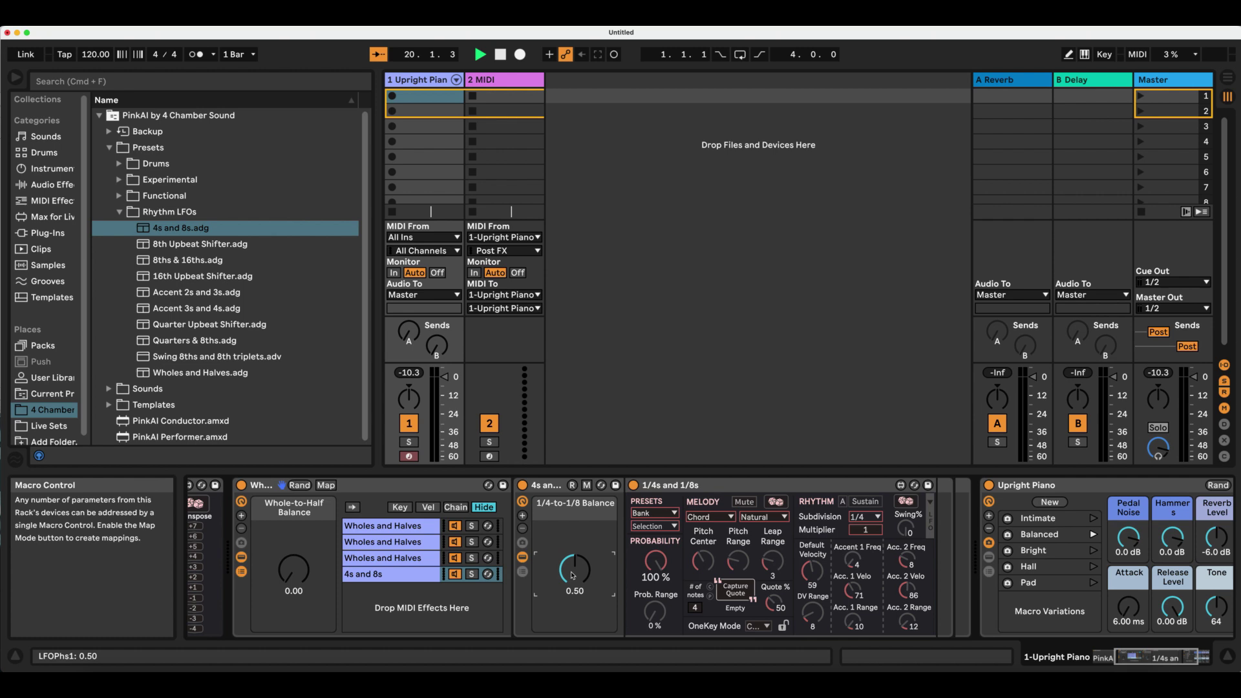
pyautogui.hscroll(-2, 562, 582)
pyautogui.hscroll(-3, 548, 601)
pyautogui.hscroll(-1, 533, 625)
pyautogui.hscroll(-2, 531, 630)
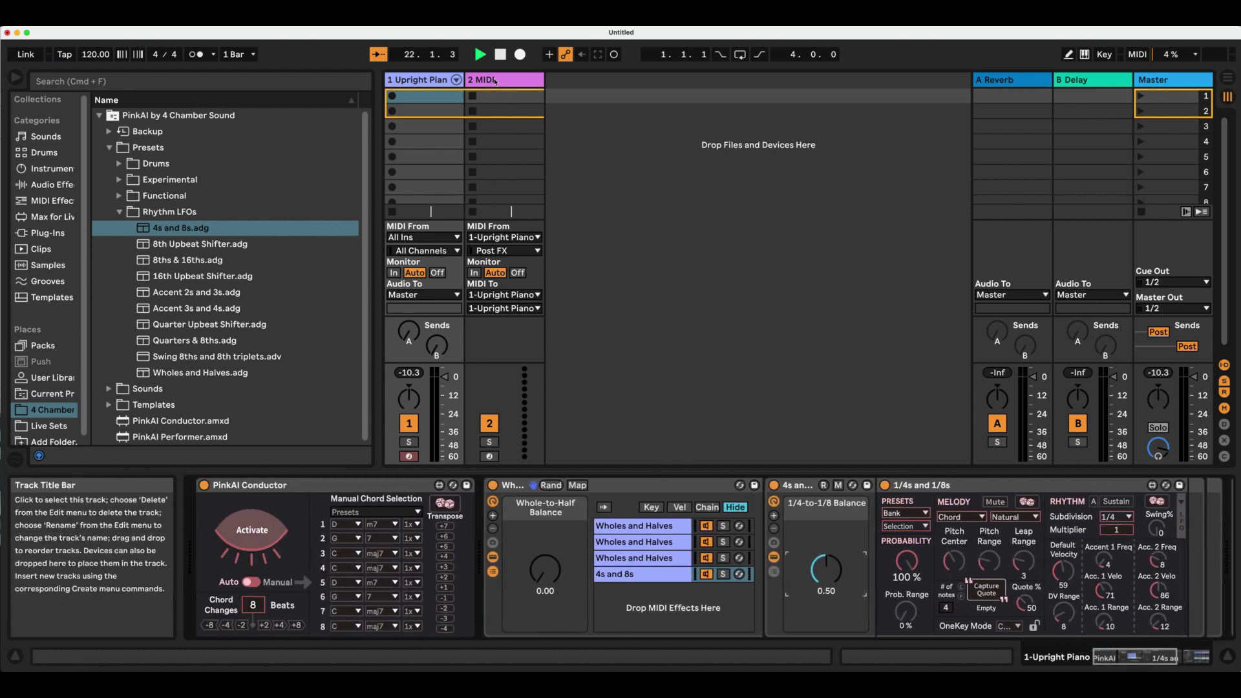
# Stop the transport and record into 2-MIDI's first clip slot, showing its notes.
pyautogui.click(490, 79)
pyautogui.click(498, 56)
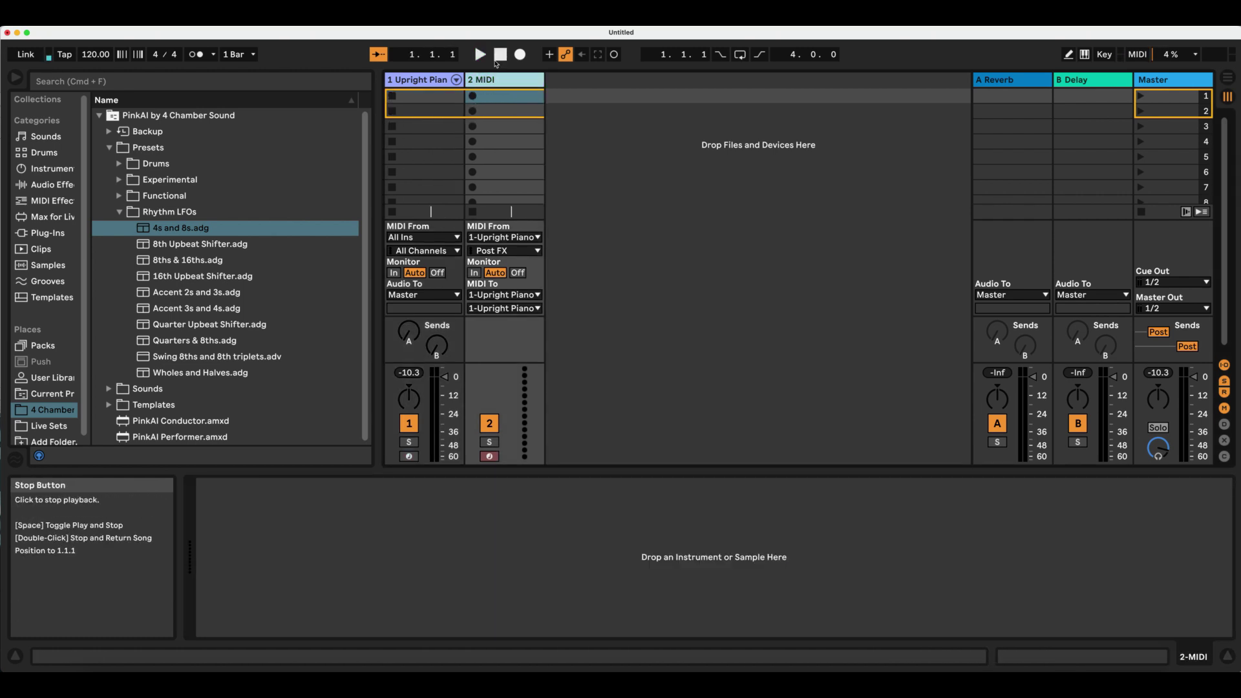
pyautogui.click(471, 97)
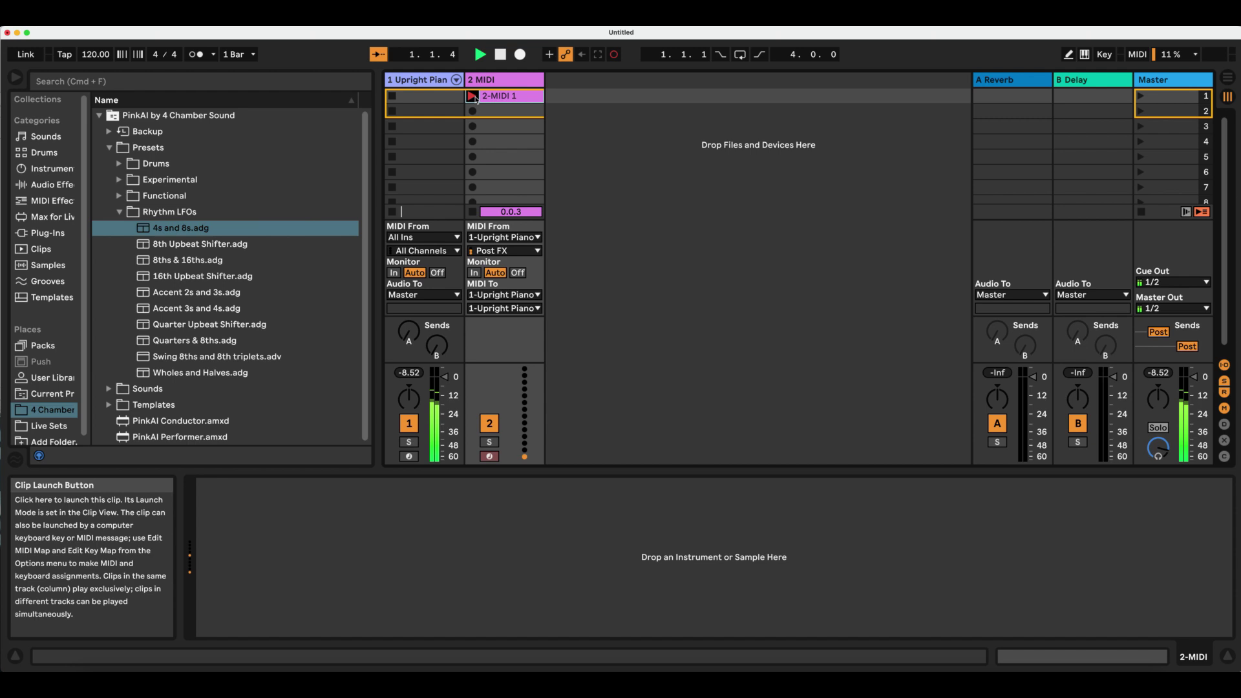
pyautogui.click(498, 97)
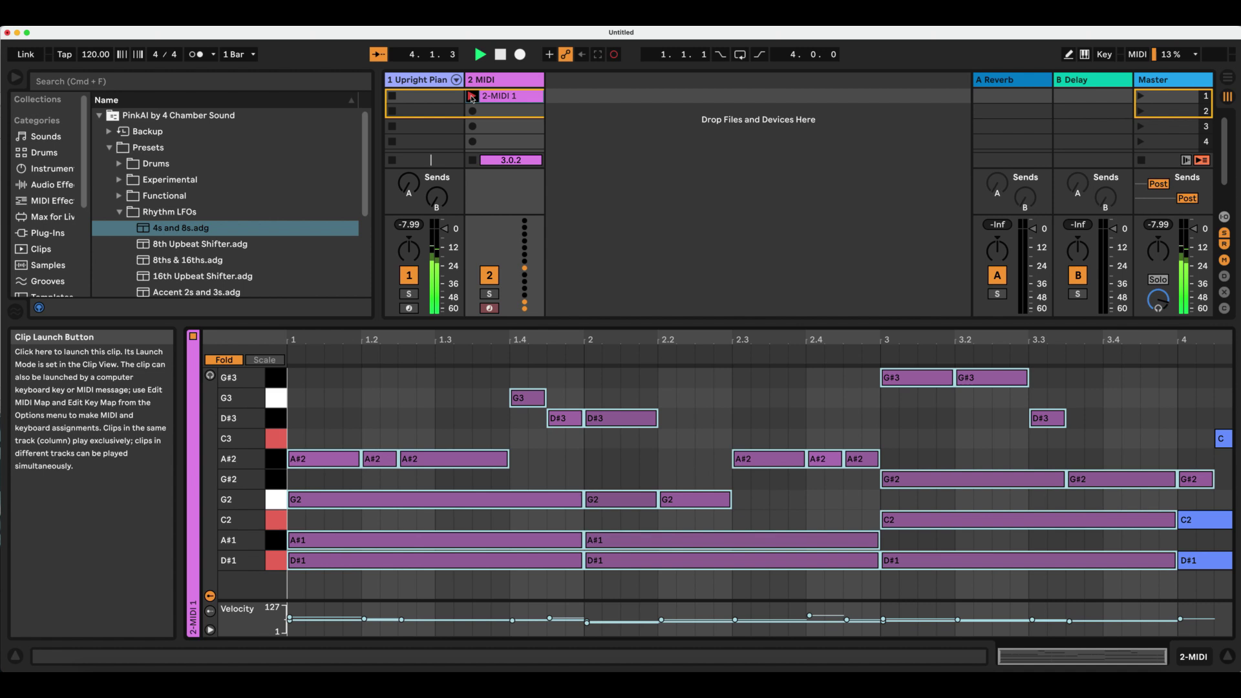
# Stop recording at four bars so clip 2-MIDI 1 loops.
pyautogui.click(486, 98)
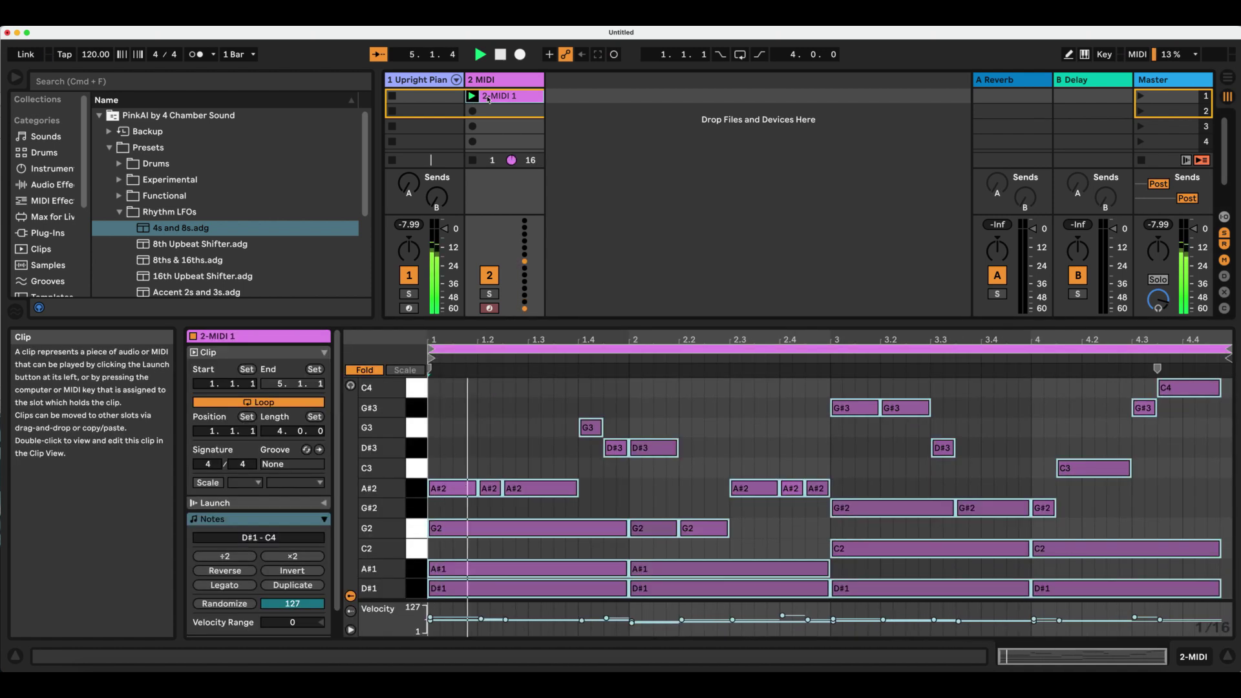